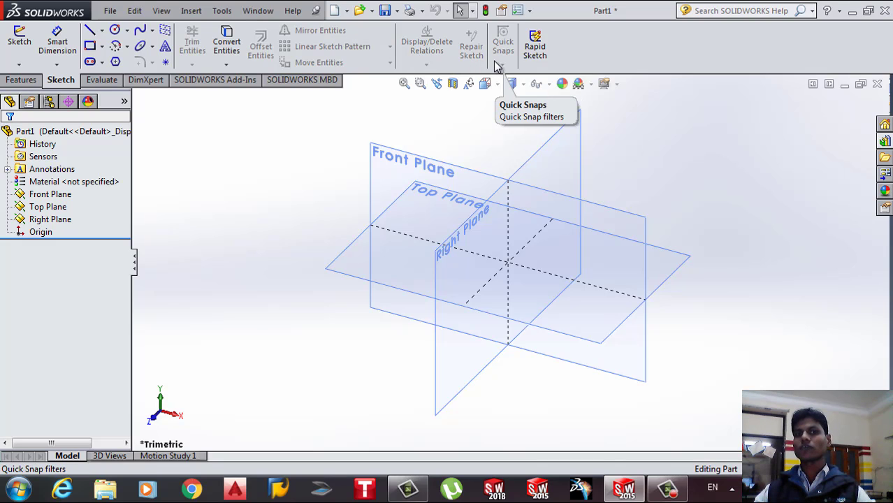
Step: On the Front Plane, draw a large rectangle around the origin and a narrow rectangle to its left
click(379, 169)
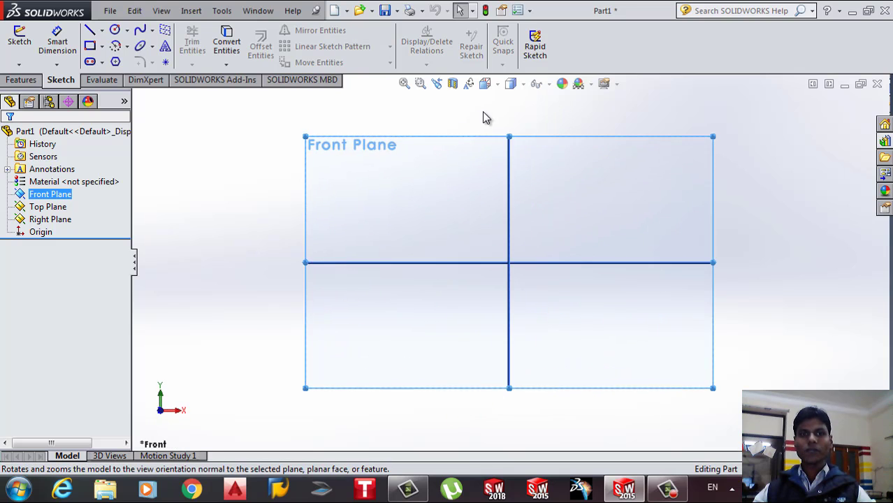
click(90, 47)
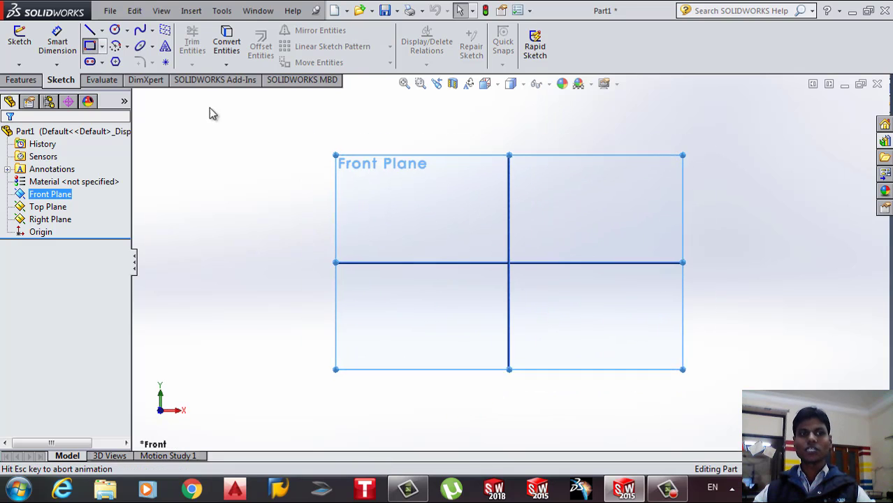
click(414, 184)
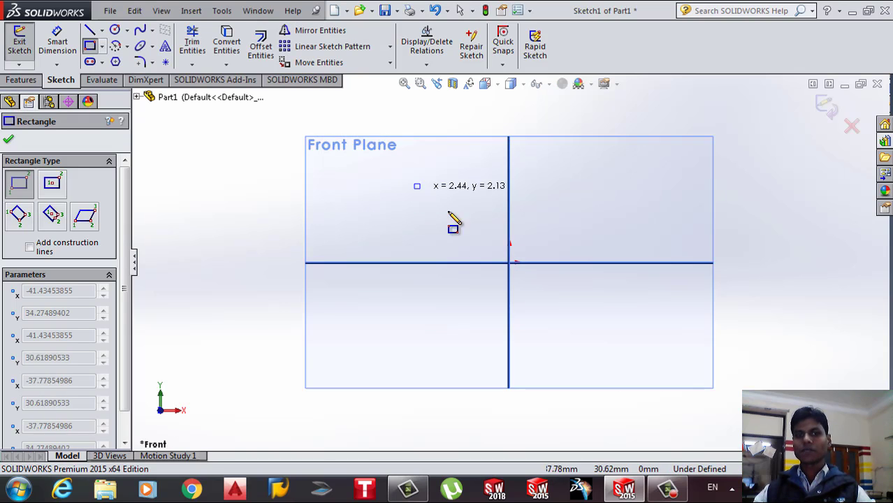
click(614, 344)
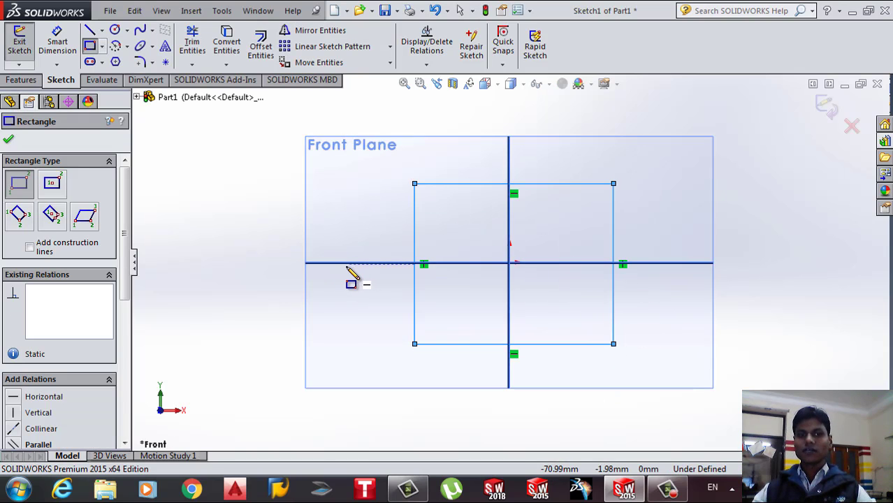
click(391, 343)
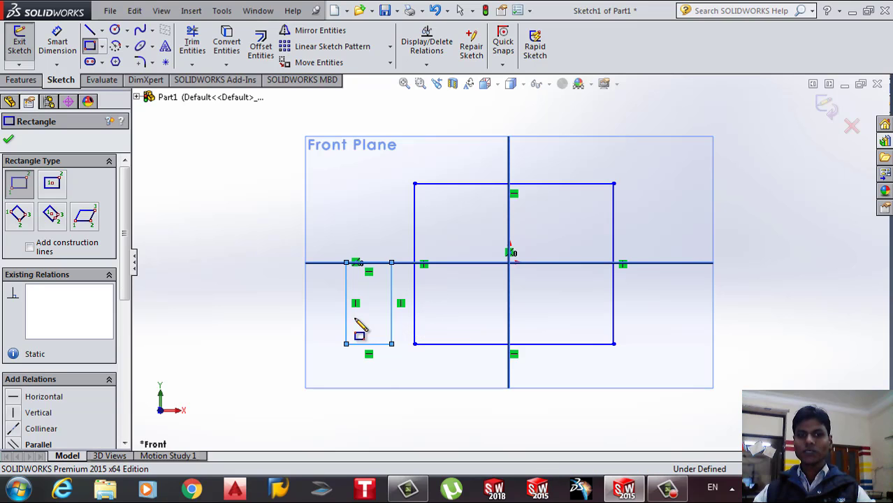
Step: Draw a circle centred on the horizontal axis at the right of the rectangles
click(115, 30)
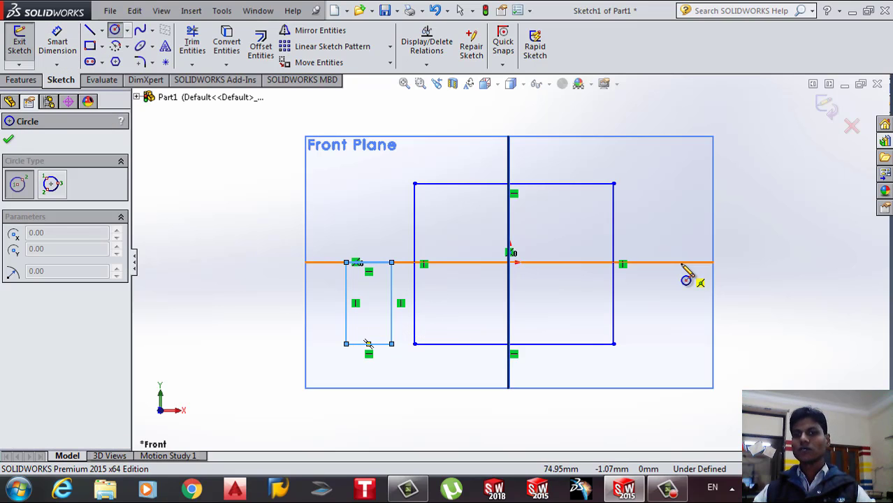
drag(680, 263, 701, 316)
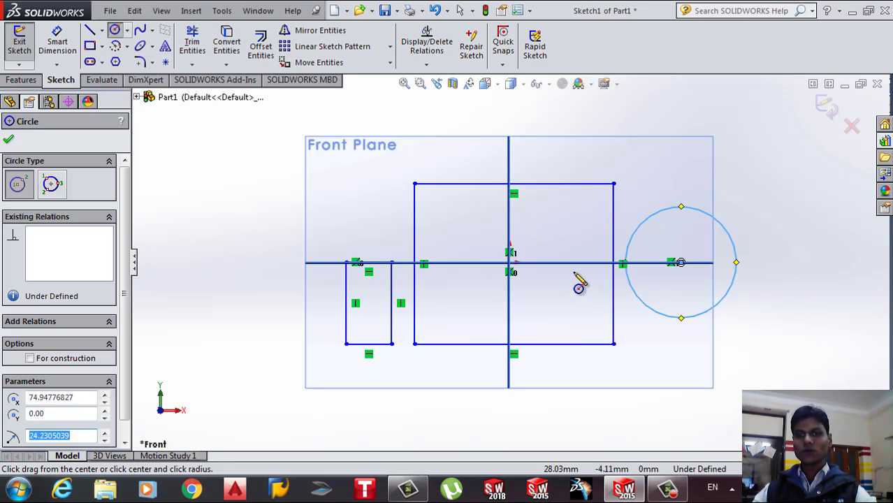
key(Escape)
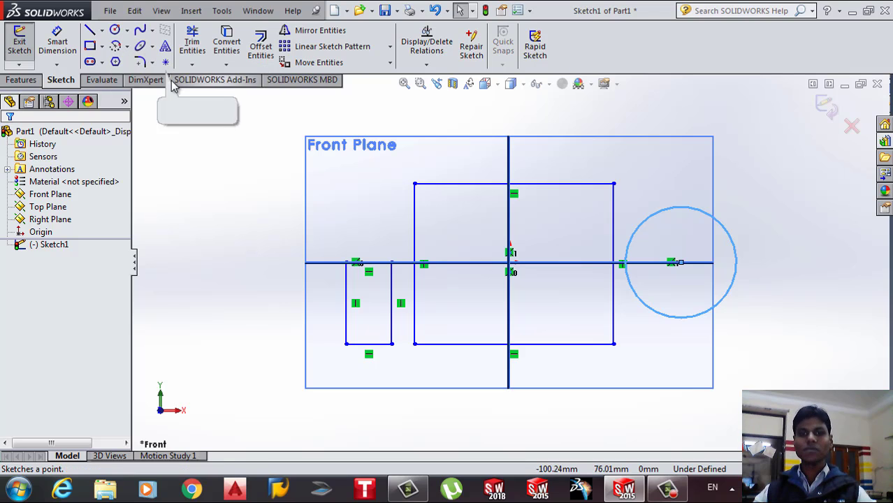
Step: Draw a slanted line below and to the right of the circle
click(89, 30)
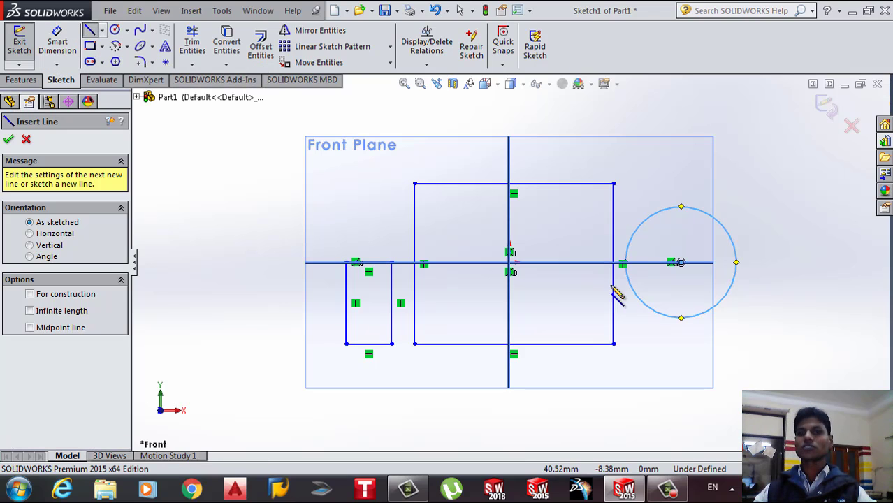
click(787, 327)
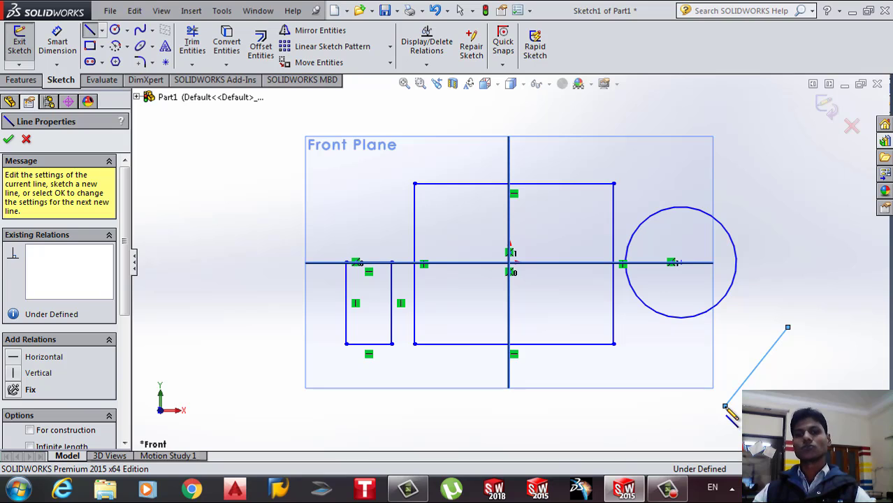
double_click(725, 406)
key(Escape)
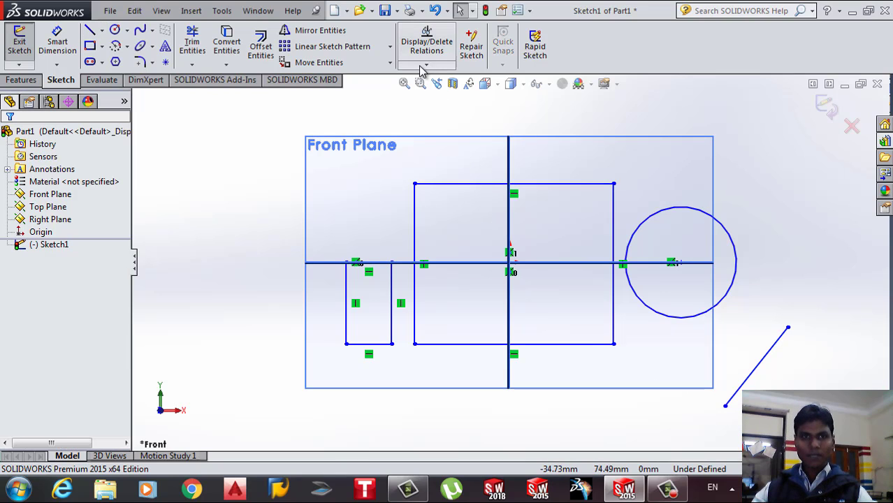
Step: Open and dismiss the relations dropdown, then reactivate the Line tool
click(425, 66)
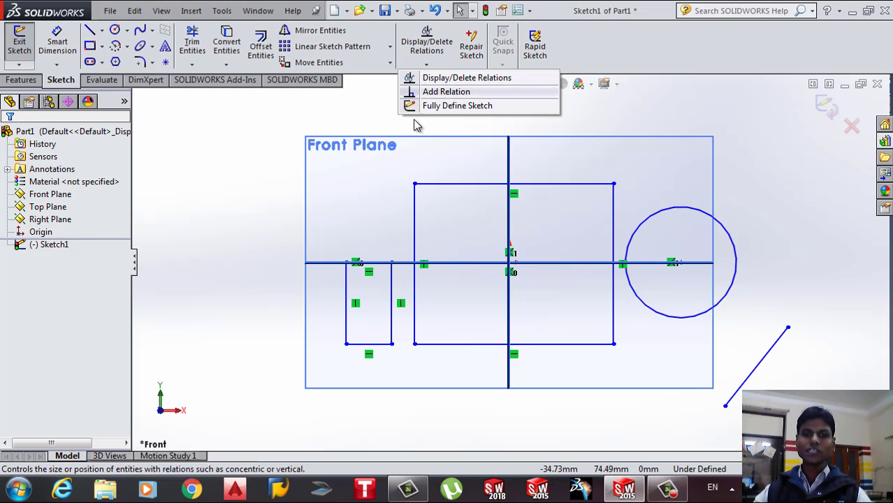
click(293, 180)
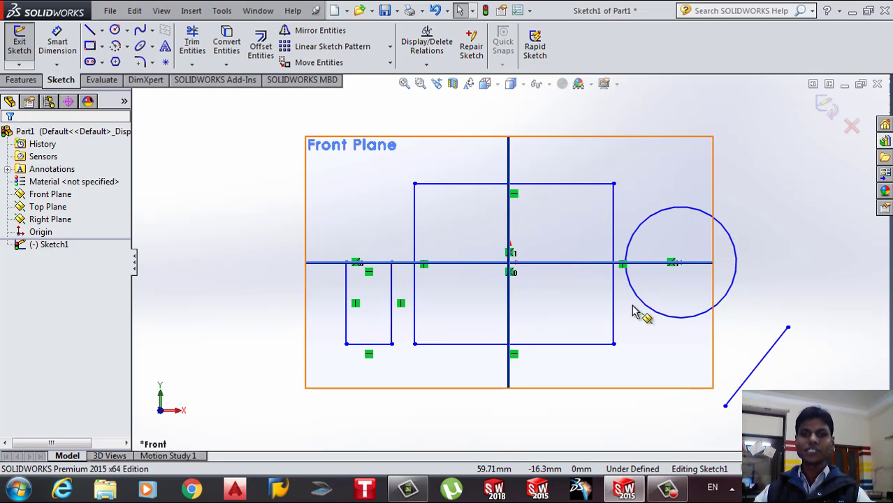
click(93, 35)
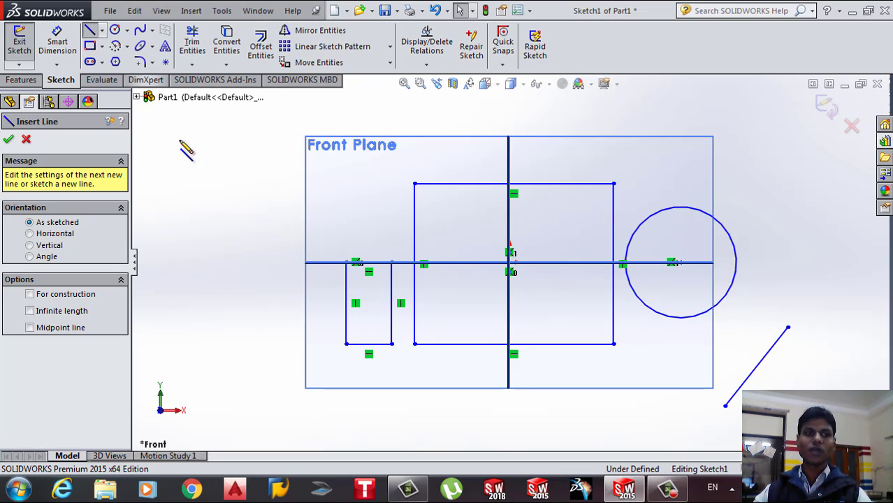
Step: Draw a closed six-segment stepped outline with one slanted edge at the upper left
click(225, 151)
click(277, 152)
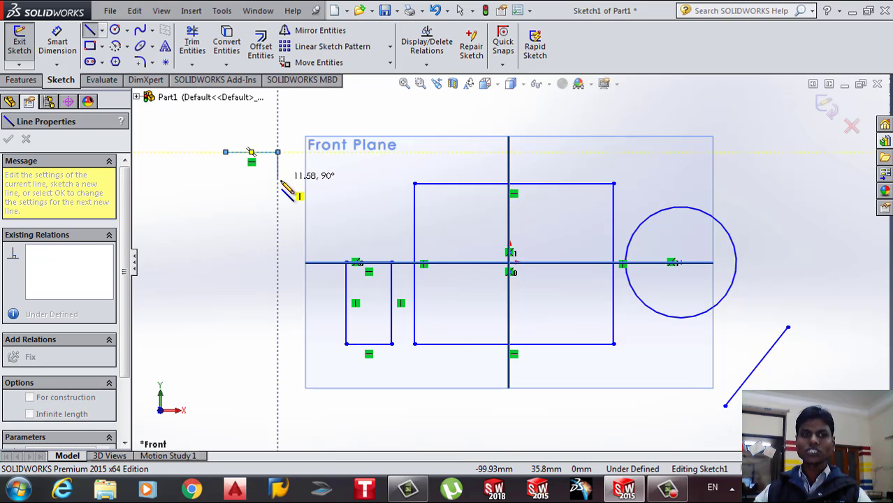
click(278, 183)
click(318, 183)
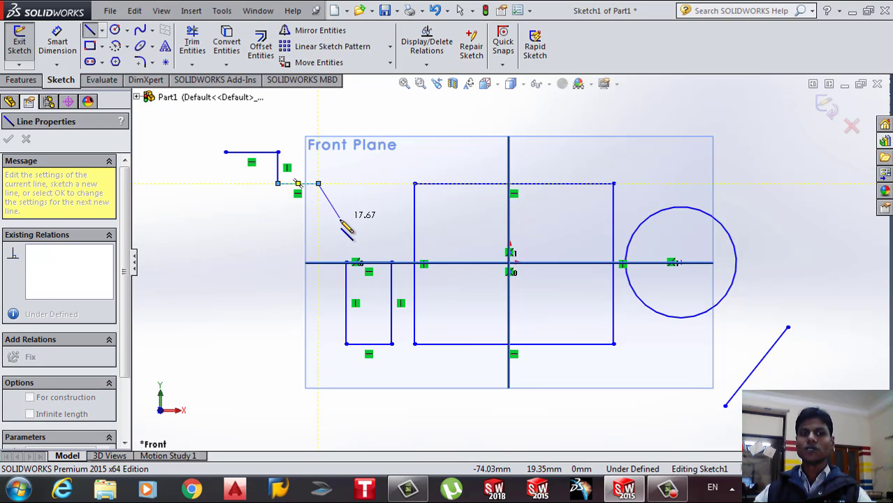
click(346, 224)
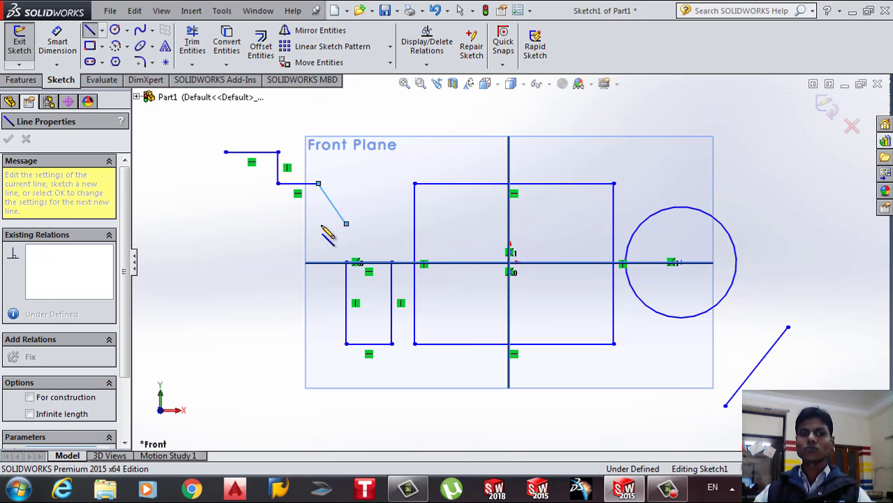
click(225, 224)
click(225, 151)
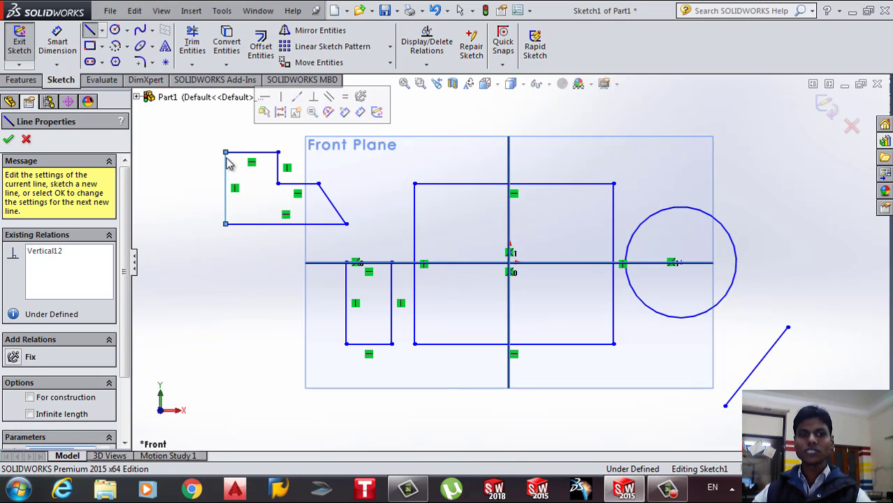
key(Escape)
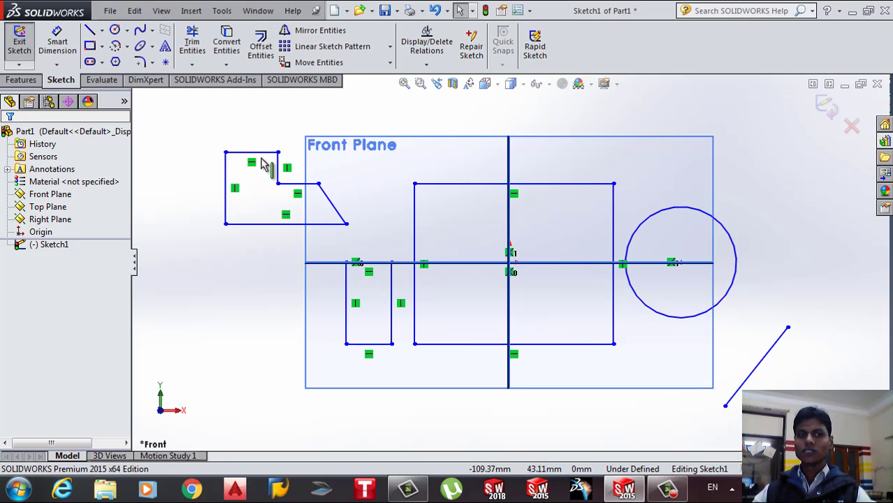
Step: Try a 30° angle on the polygon's left edge, then cancel and deselect it
click(226, 194)
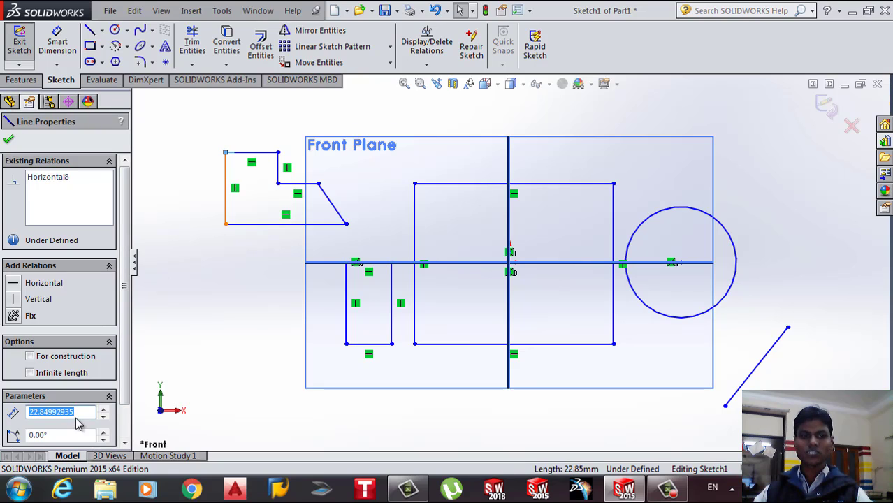
scroll(102, 408, down, 2)
click(58, 396)
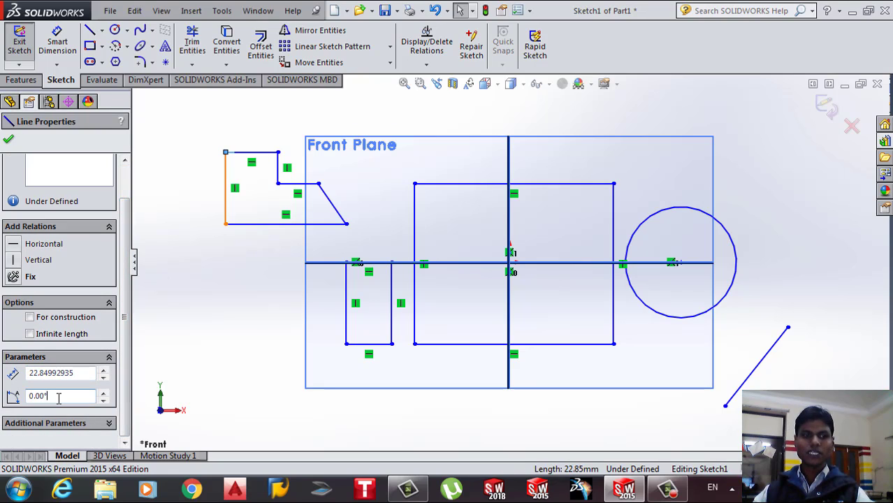
text(30)
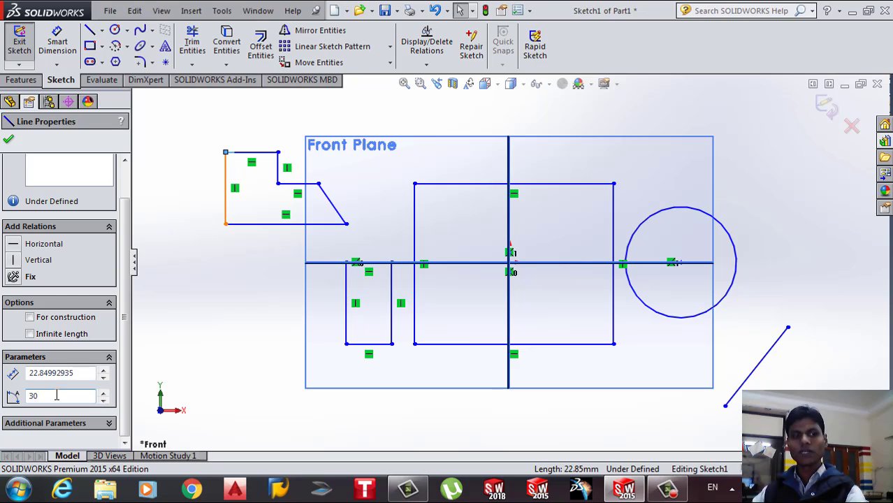
key(Escape)
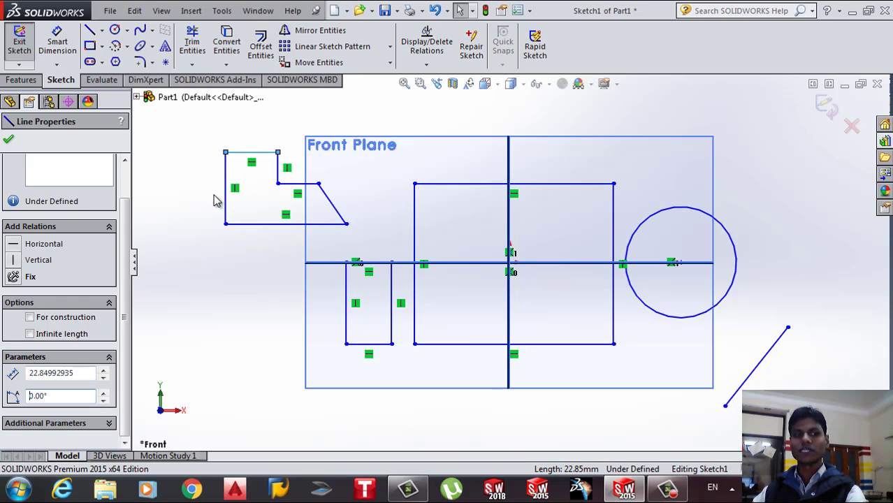
click(10, 139)
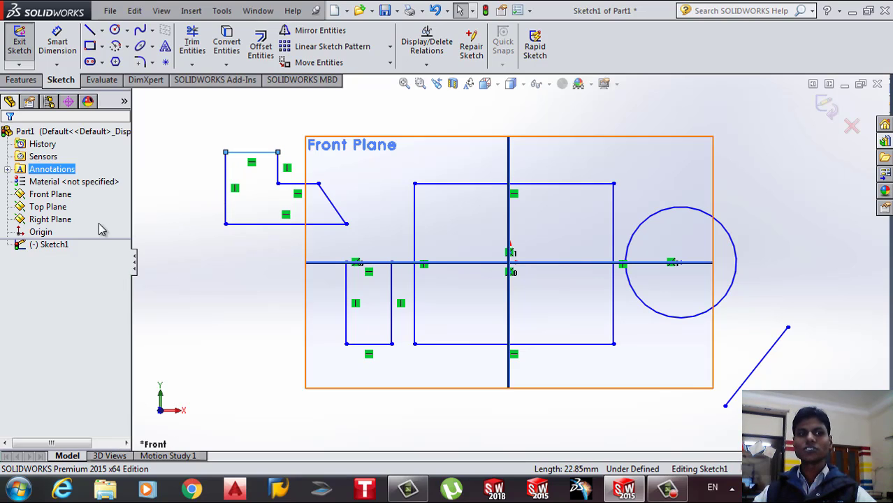
Step: Set the polygon's top edge angle to 30° in Line Properties
click(253, 158)
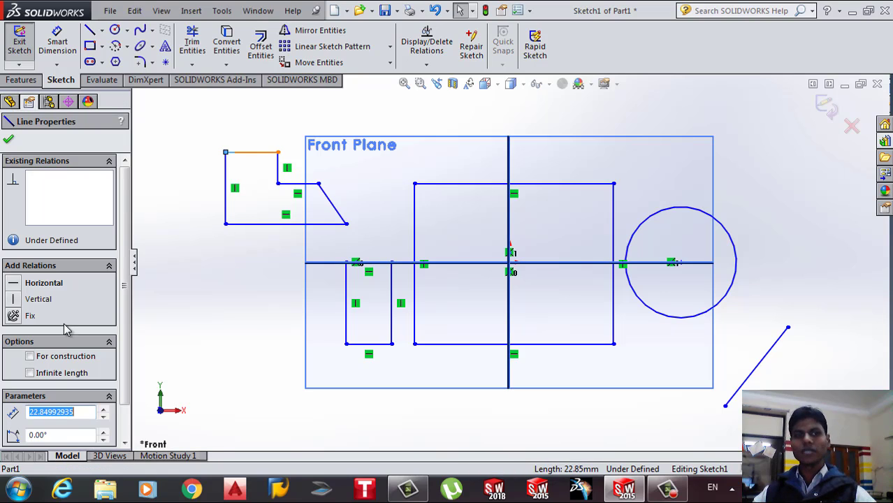
click(79, 436)
text(30)
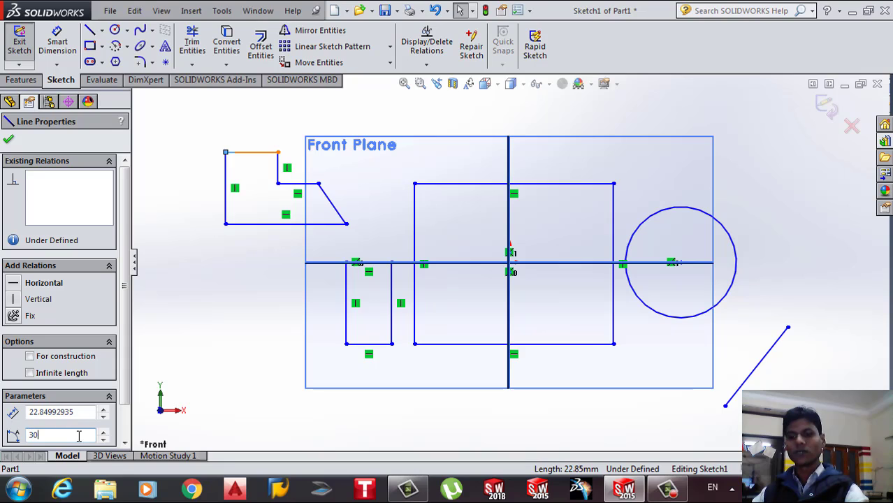
key(Return)
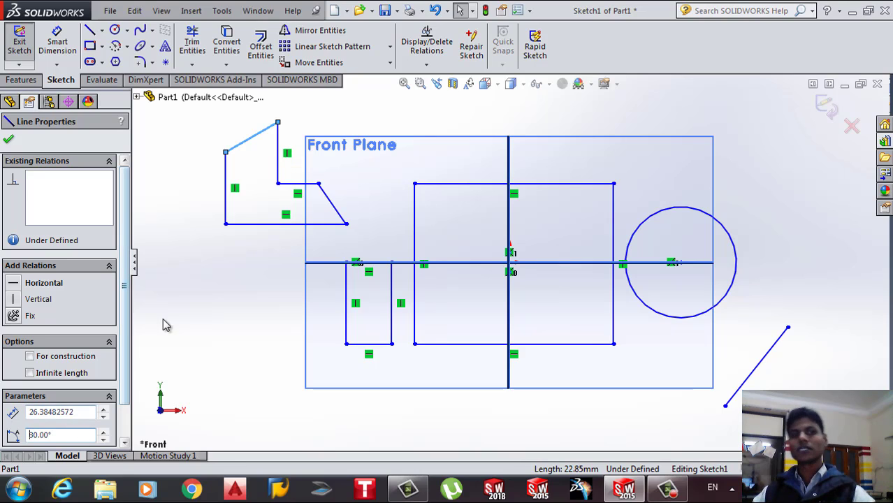
click(8, 143)
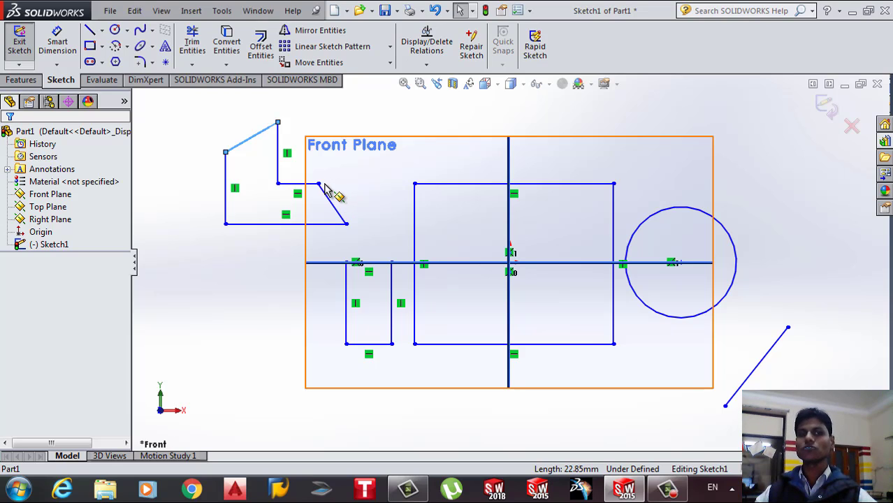
Step: Open Display/Delete Relations and filter the list to All in this sketch
click(427, 64)
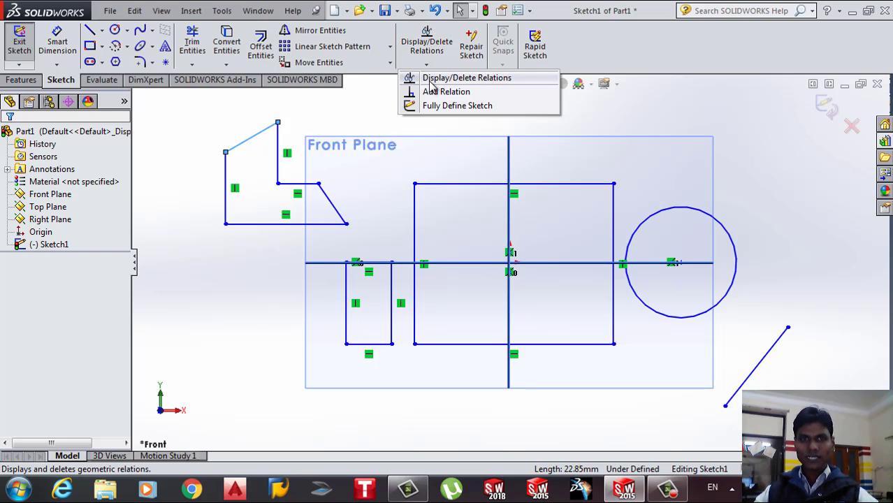
click(430, 79)
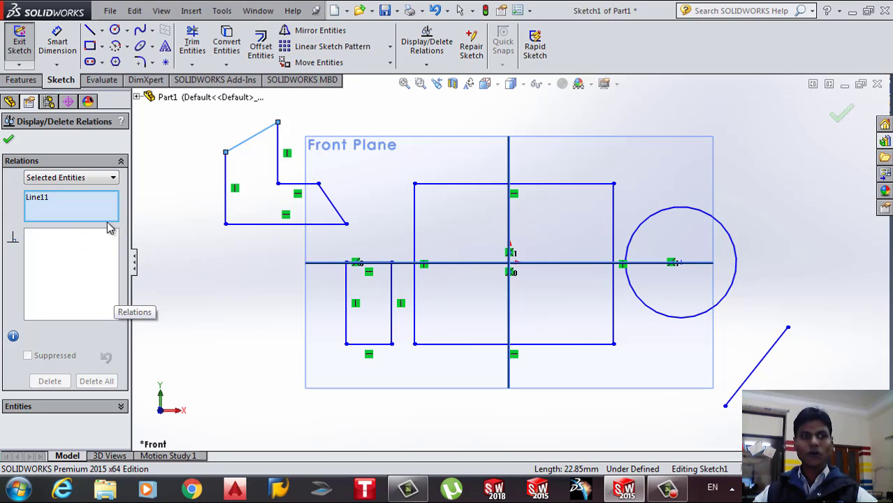
click(58, 180)
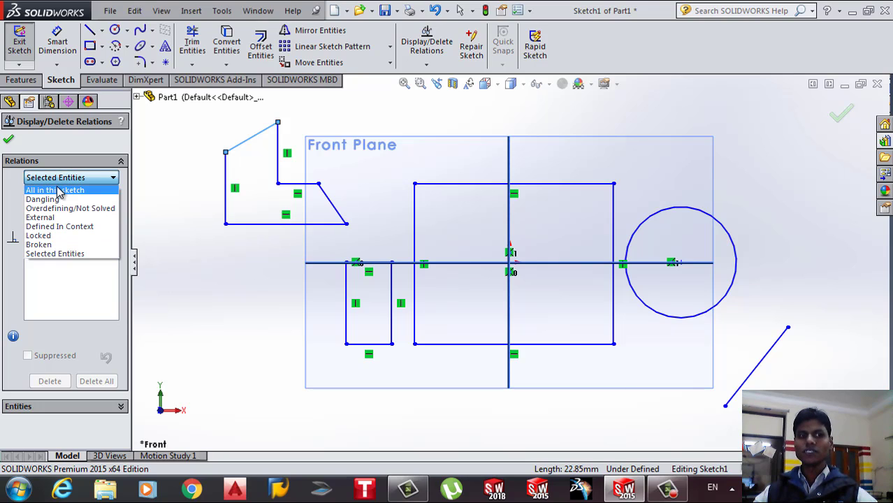
click(58, 191)
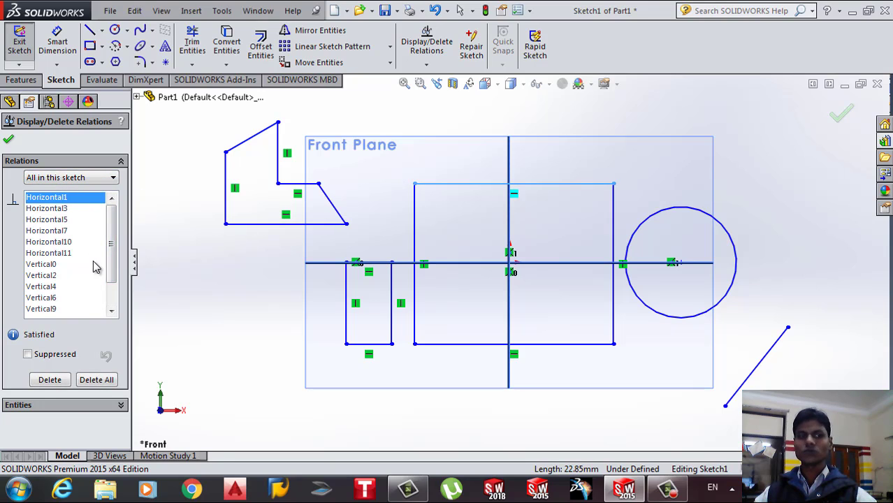
click(80, 179)
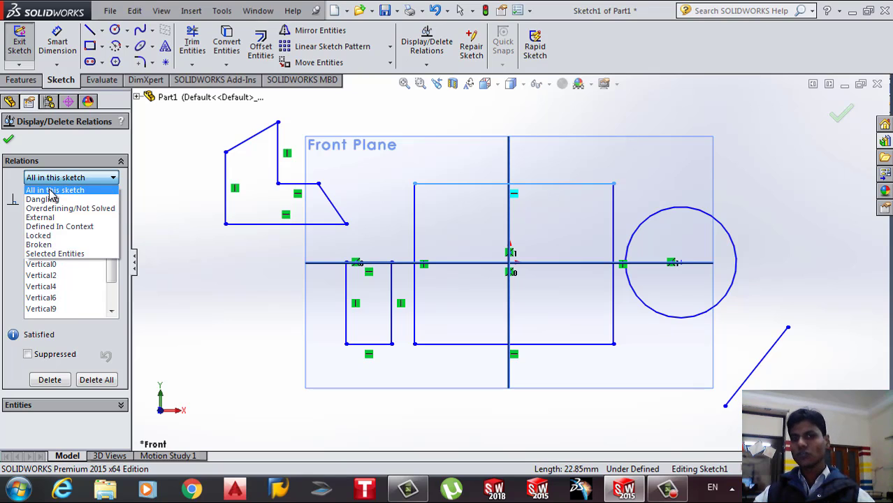
click(57, 253)
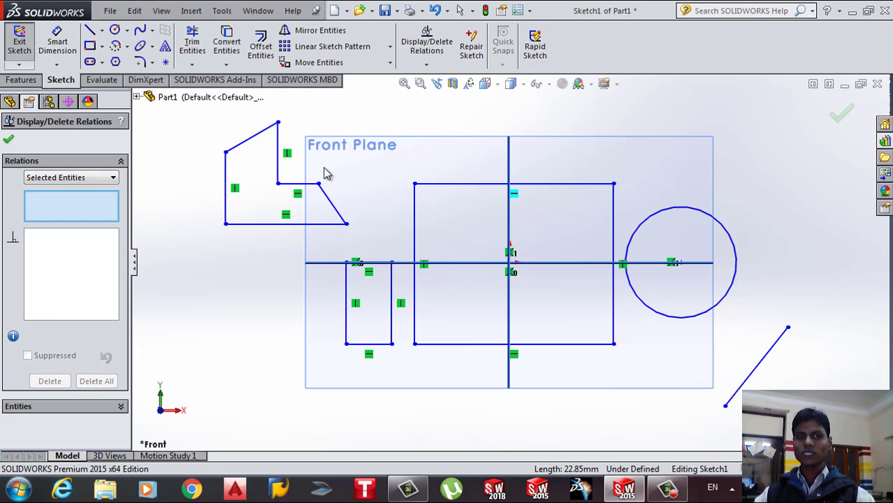
click(49, 178)
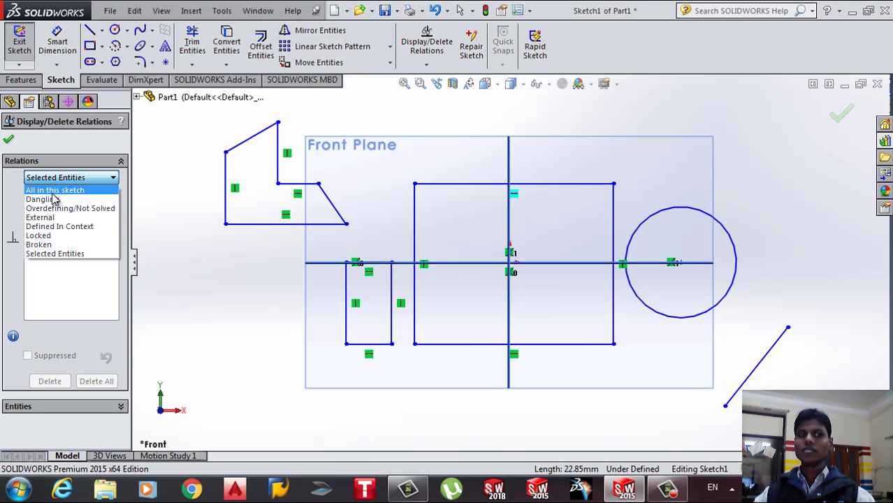
click(53, 195)
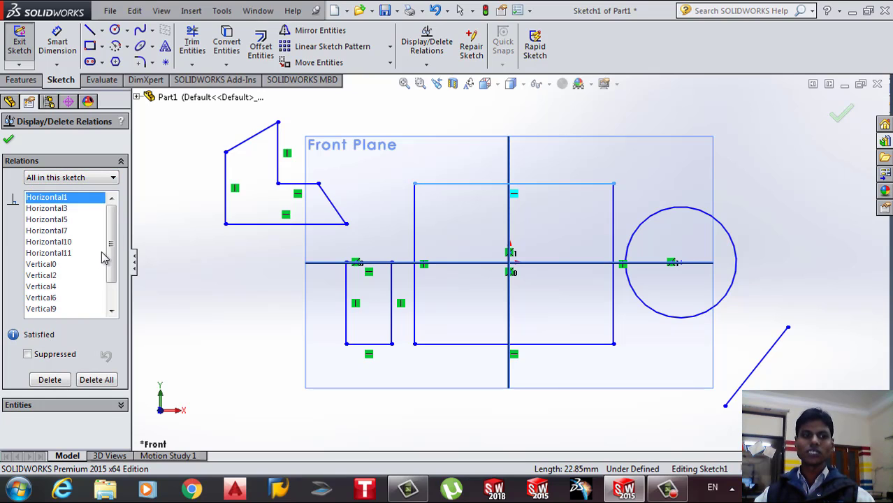
scroll(112, 272, down, 1)
scroll(113, 245, up, 1)
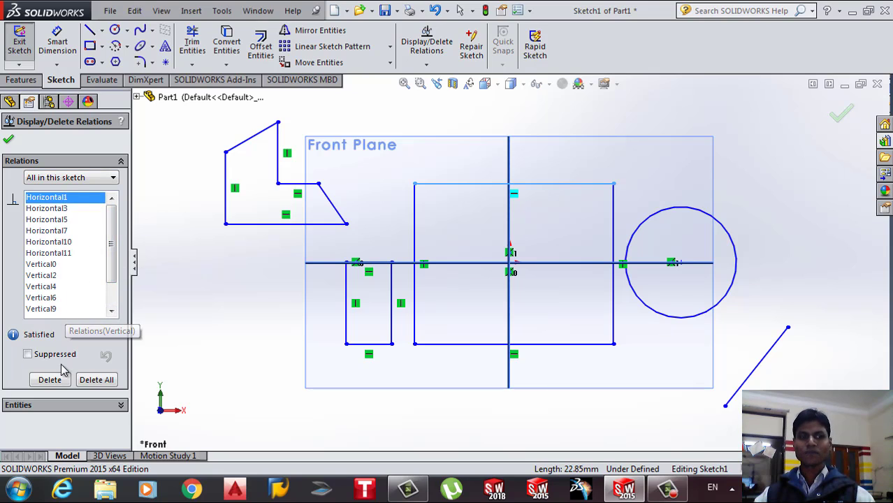
Step: Delete the Horizontal11 relation, then delete all remaining relations
click(49, 255)
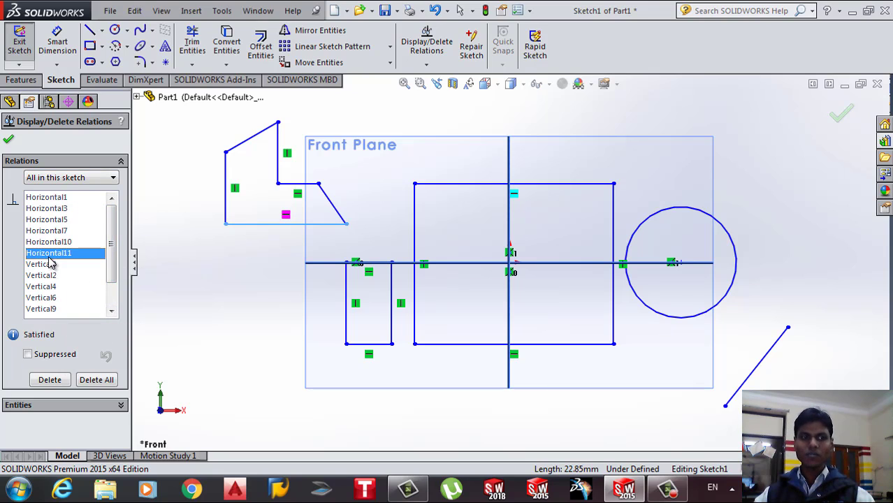
click(50, 379)
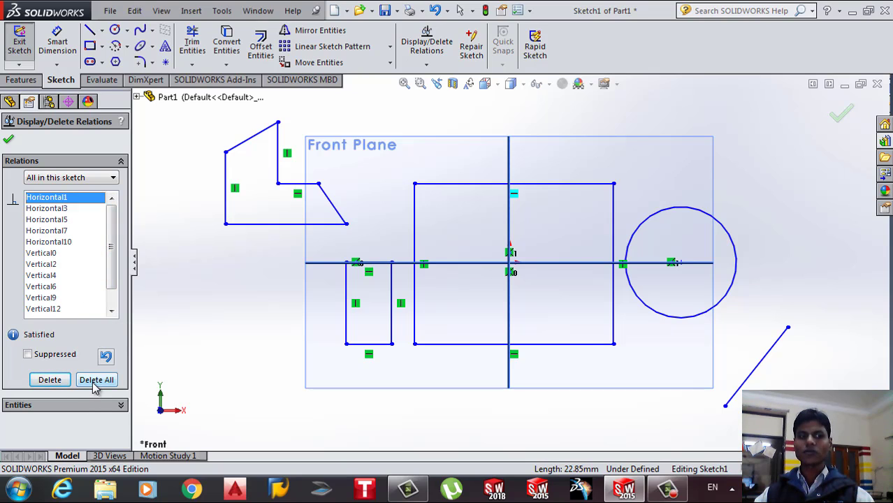
click(96, 380)
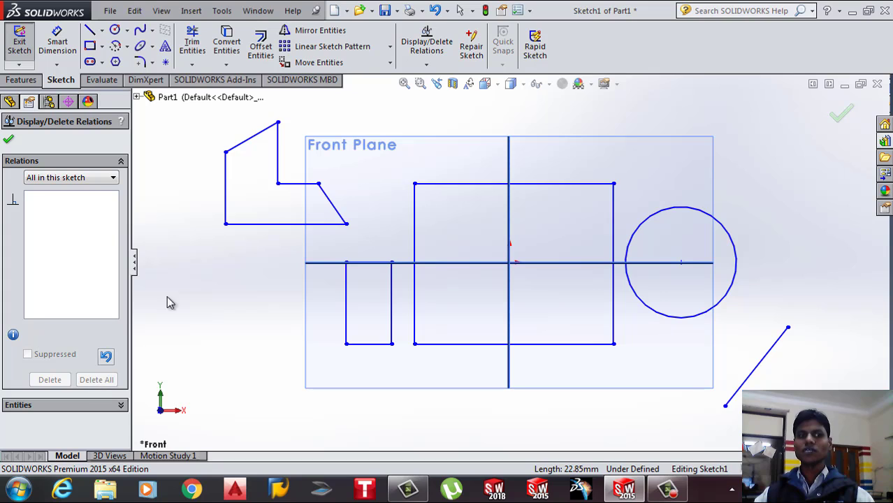
click(8, 139)
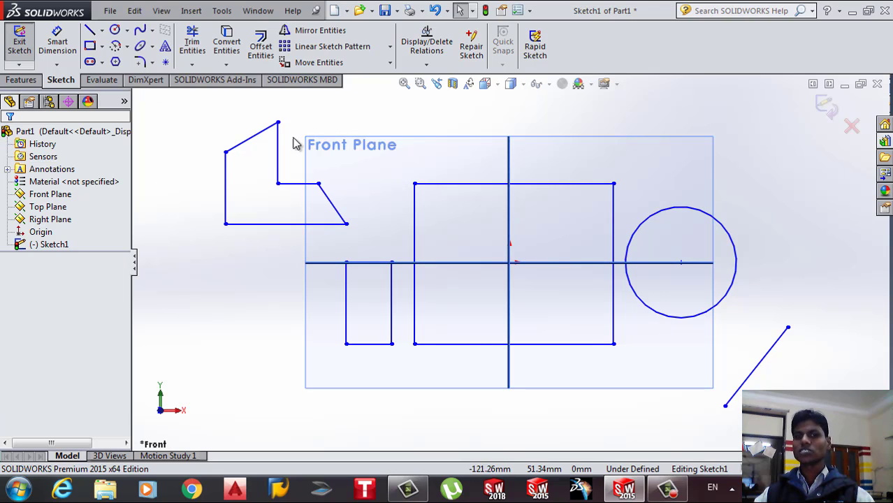
Step: Show the relations dropdown with Add Relation and Fully Define Sketch options
click(411, 155)
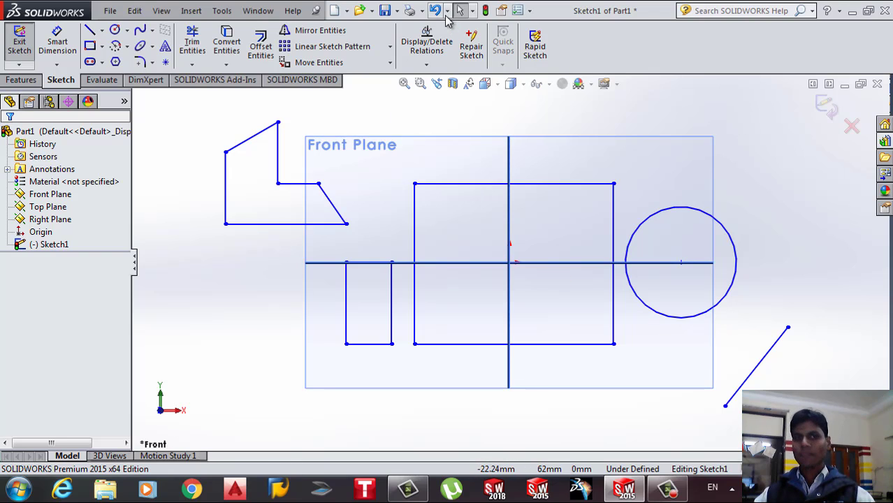
click(426, 64)
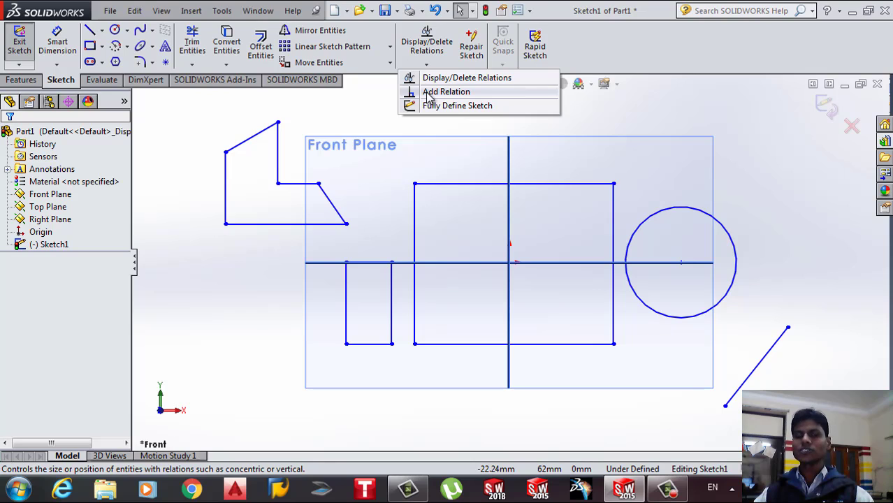
click(637, 132)
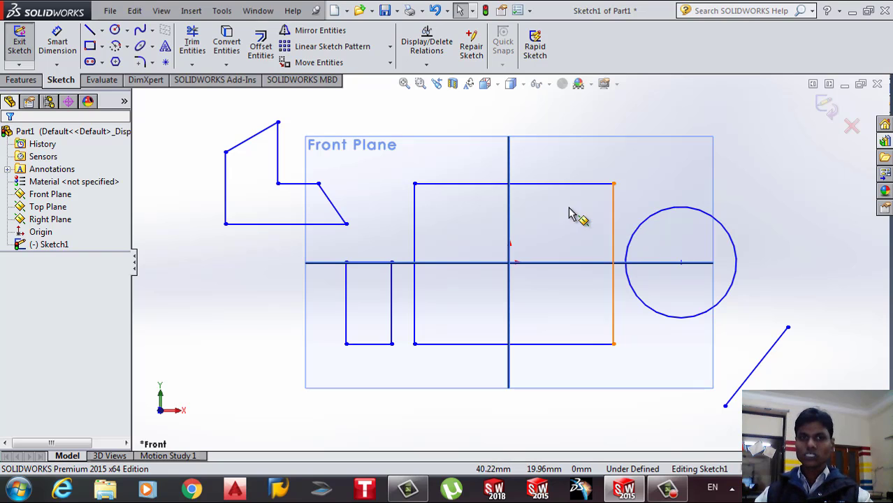
click(427, 65)
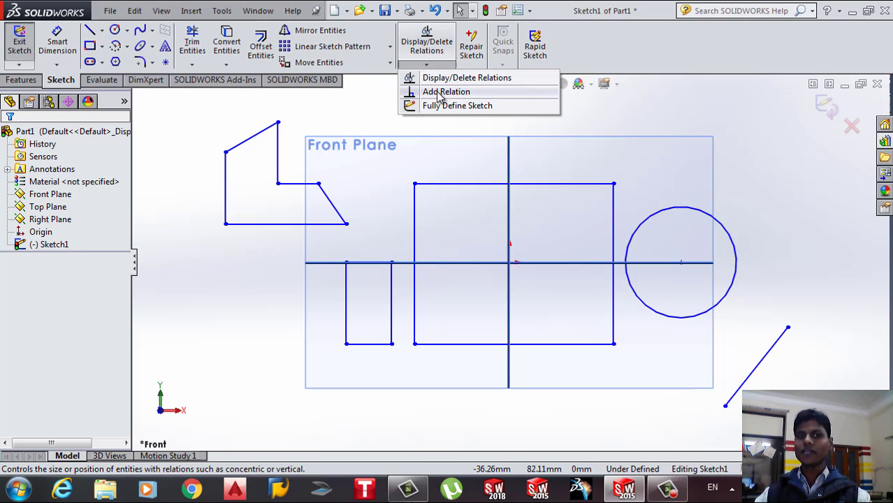
Step: Add a Horizontal relation to the polygon's slanted top edge
click(440, 92)
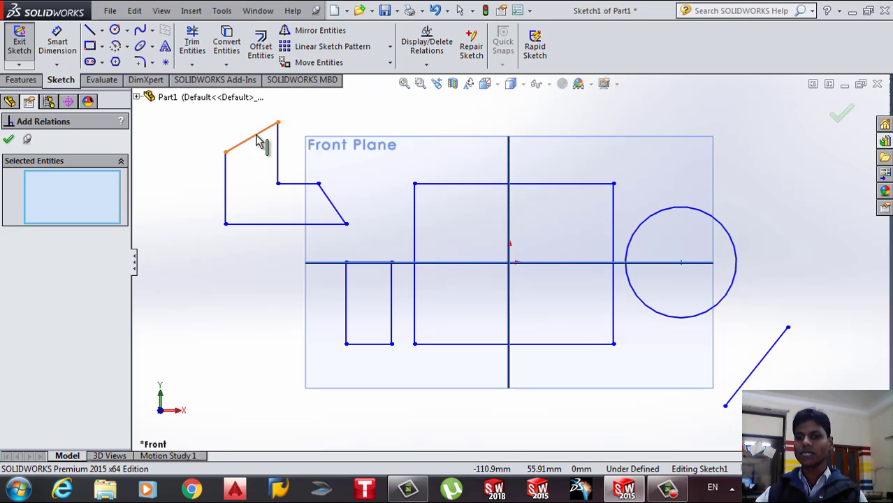
click(257, 139)
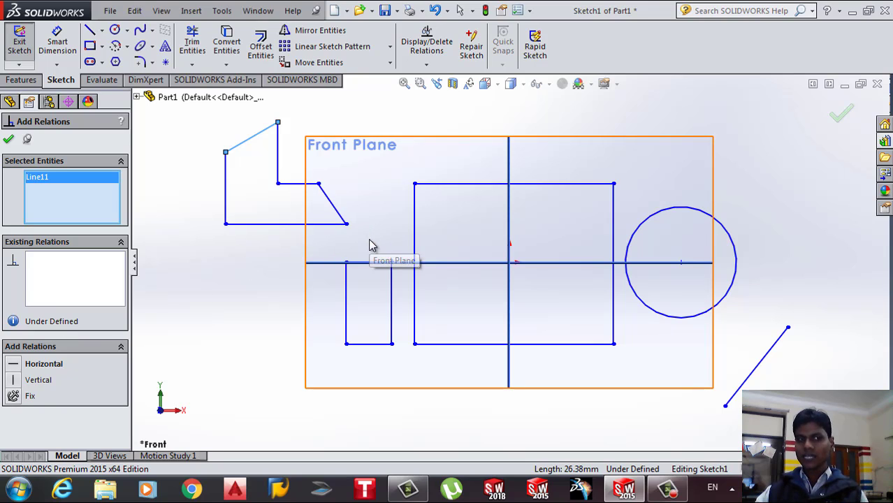
click(14, 364)
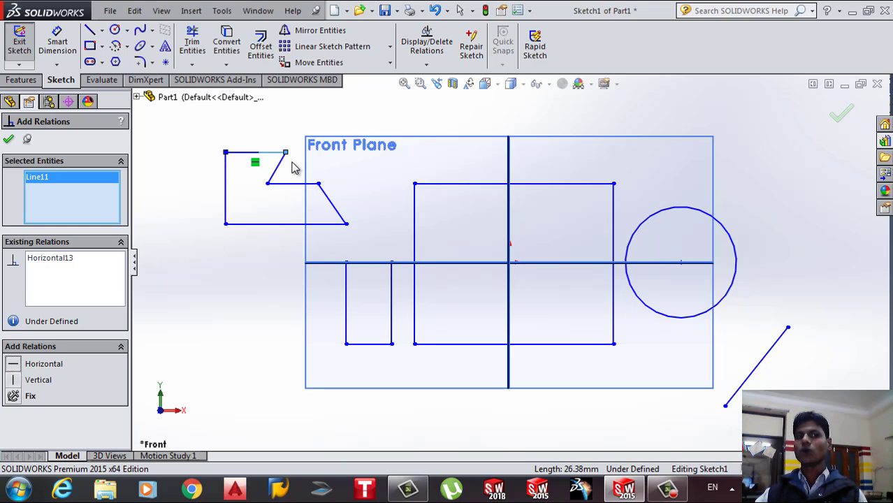
click(7, 141)
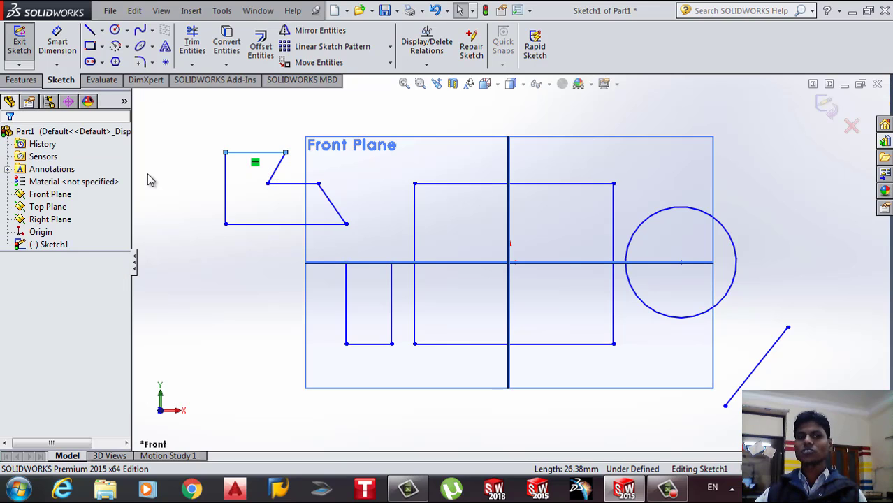
Step: In Add Relations, select the circle and the large rectangle's right edge
click(427, 64)
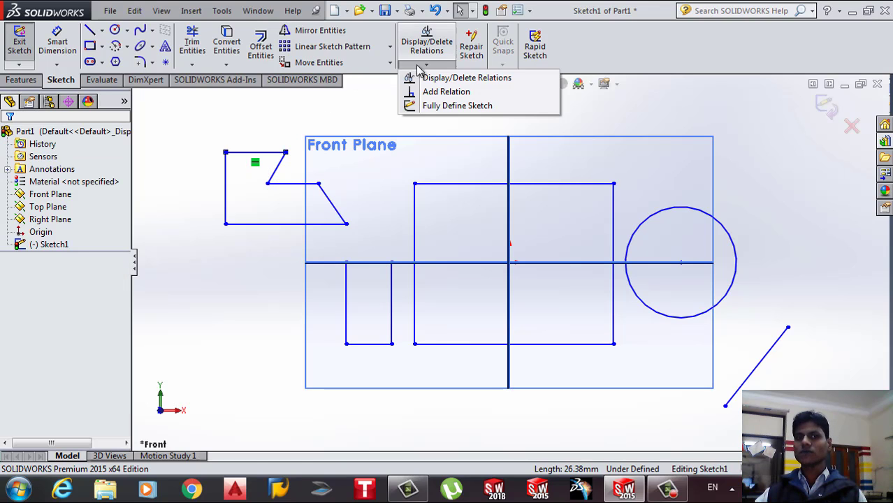
click(445, 92)
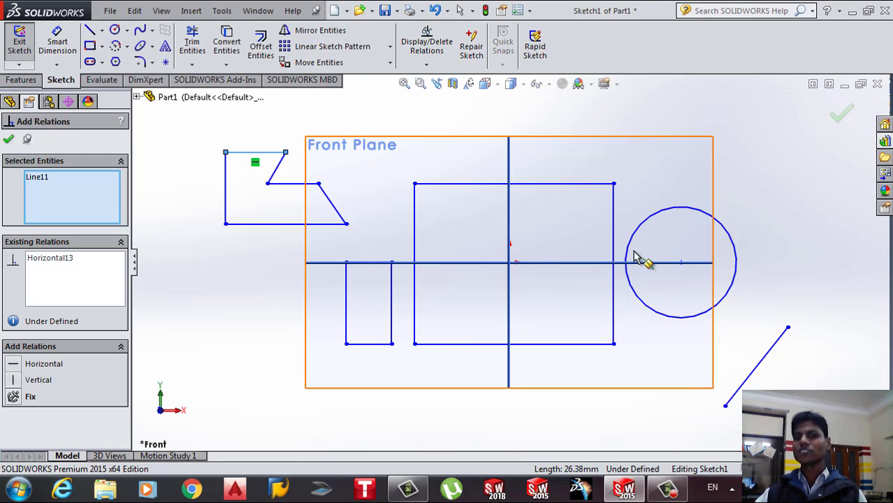
click(642, 308)
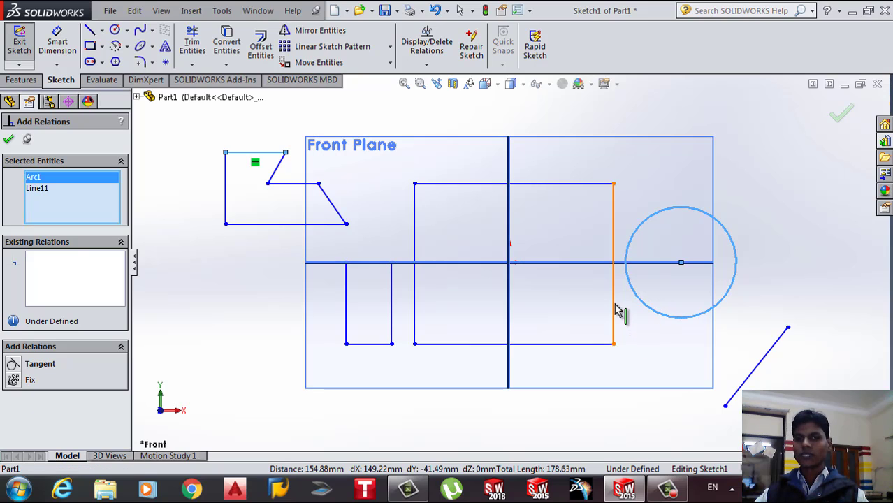
click(614, 311)
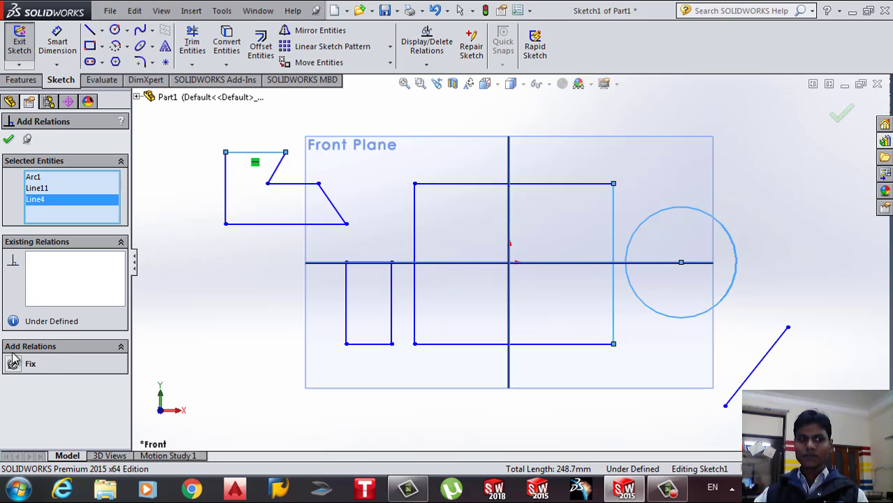
click(671, 353)
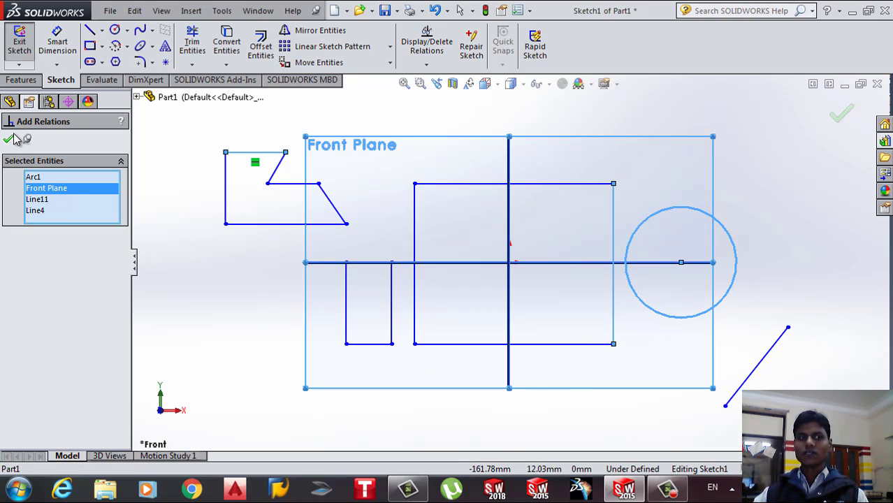
Step: Remove Front Plane and Line11 from the selection and apply a Tangent relation
right_click(42, 190)
click(66, 212)
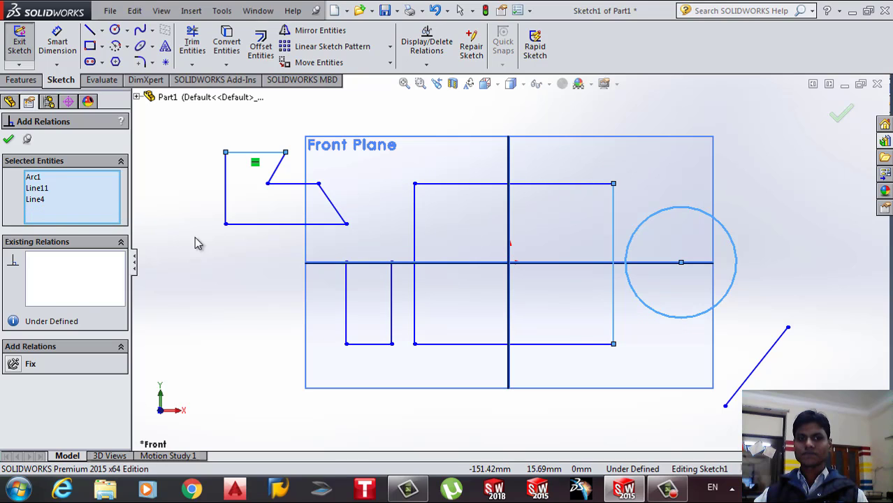
click(38, 189)
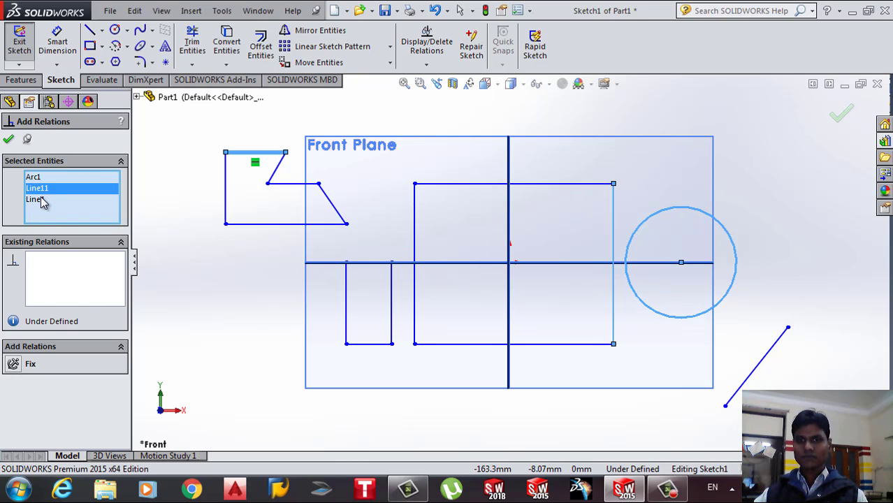
right_click(46, 194)
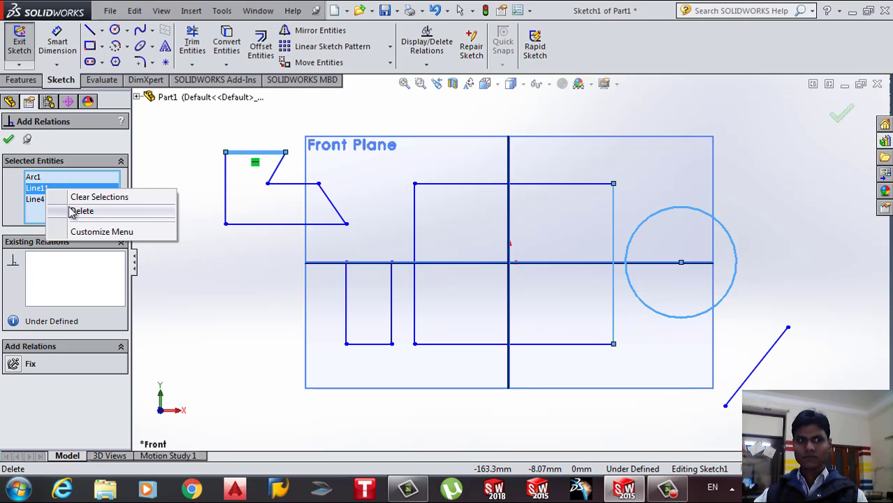
click(77, 209)
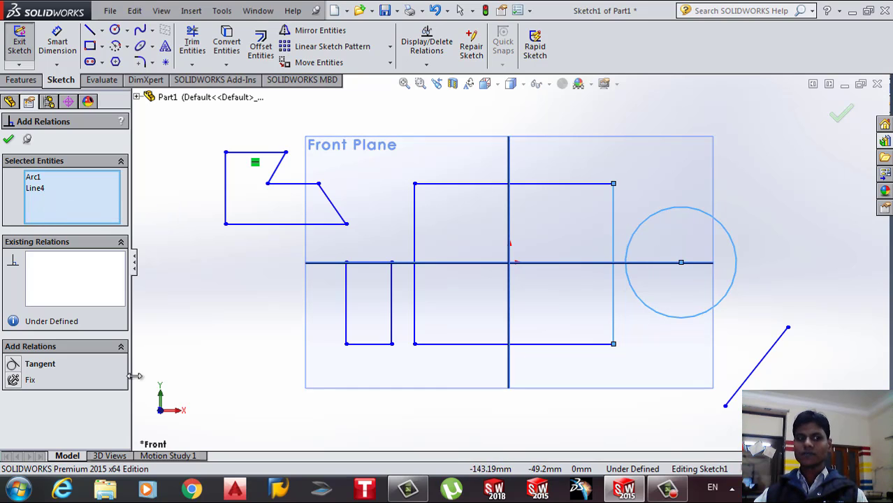
click(13, 364)
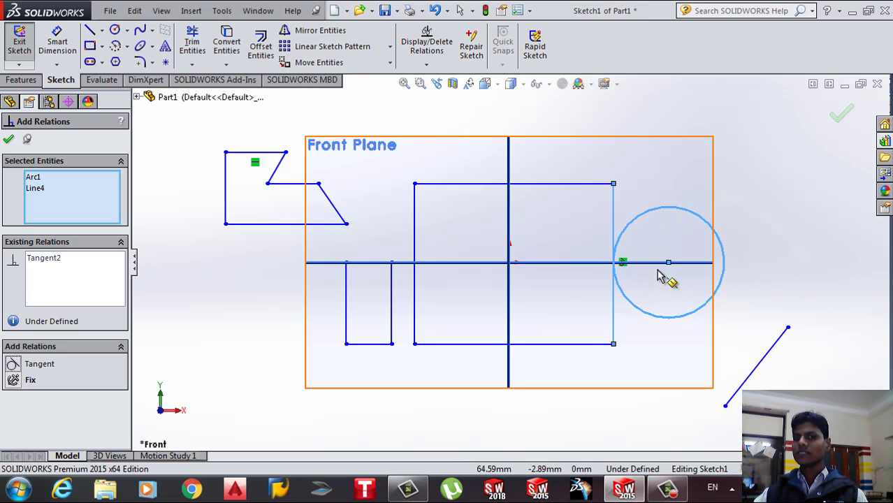
click(8, 139)
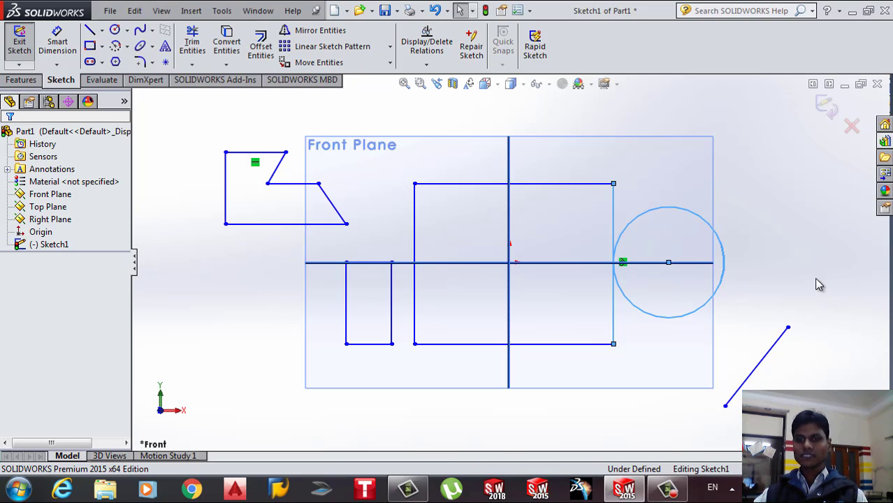
Step: Select the lower-right diagonal line and nudge it slightly down and right
click(760, 353)
click(768, 351)
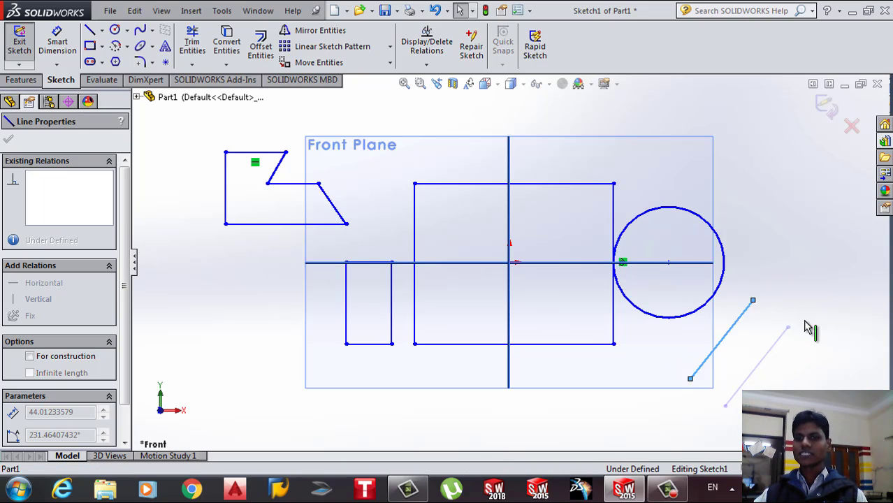
drag(784, 332, 788, 335)
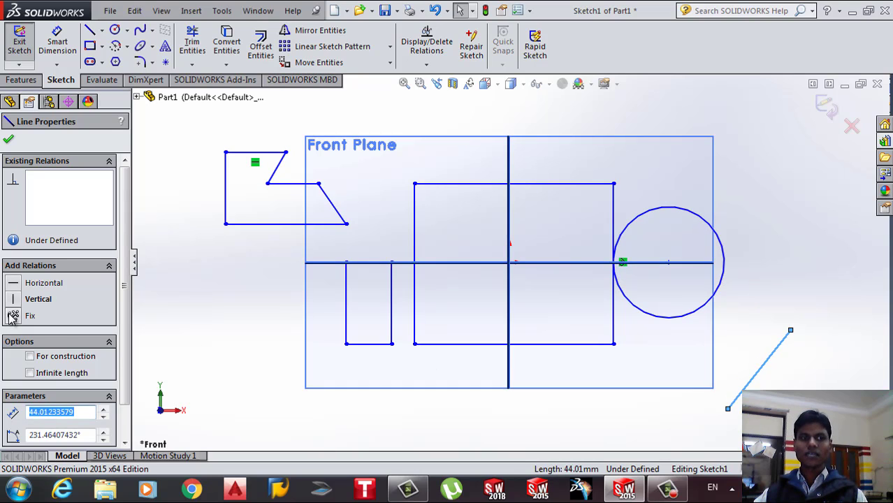
click(8, 139)
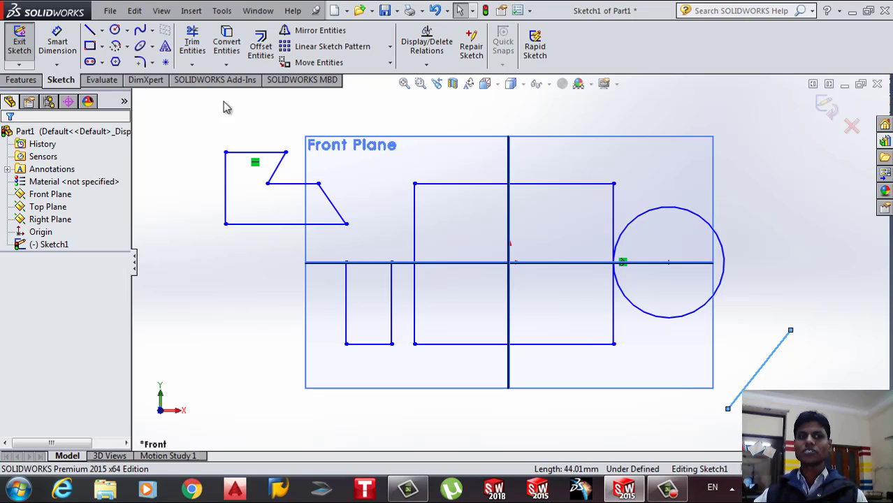
Step: Add a Fix relation to the diagonal line, then remove it again
click(427, 64)
click(444, 93)
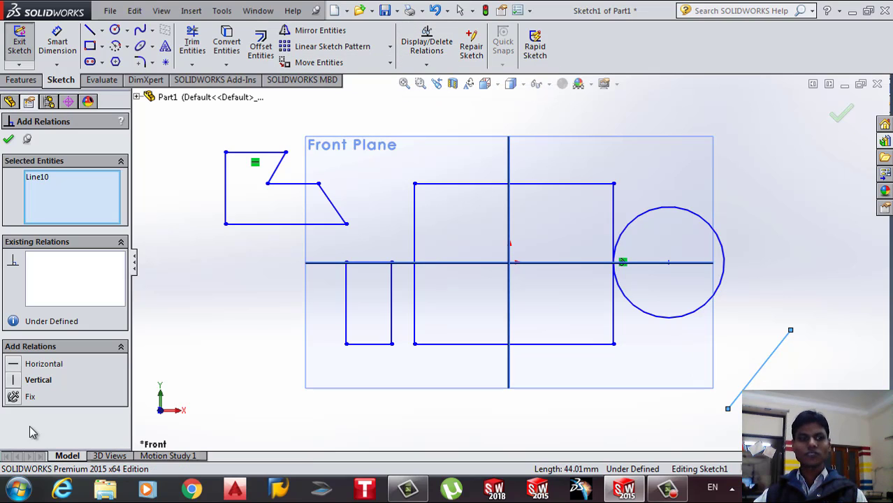
click(13, 396)
click(8, 139)
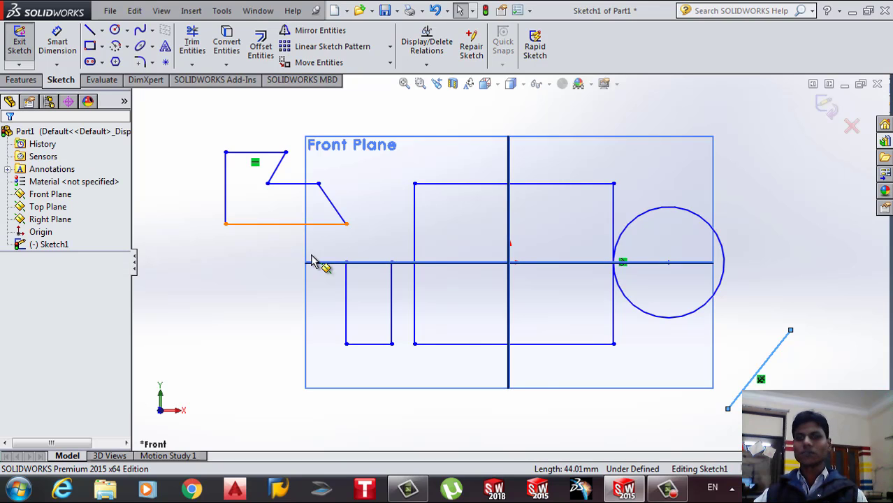
click(768, 360)
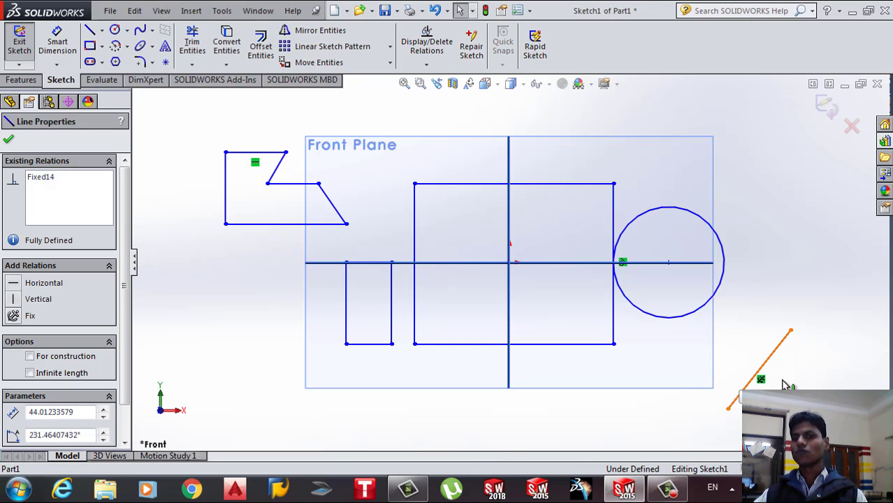
click(783, 382)
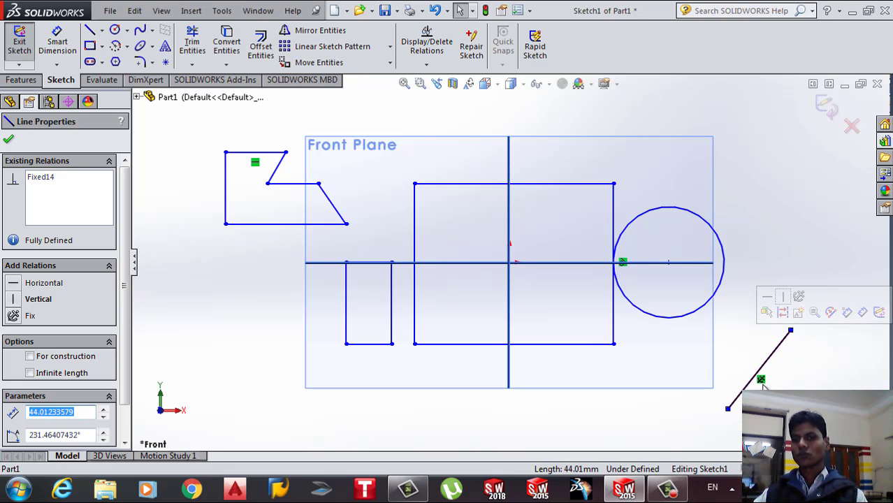
key(Escape)
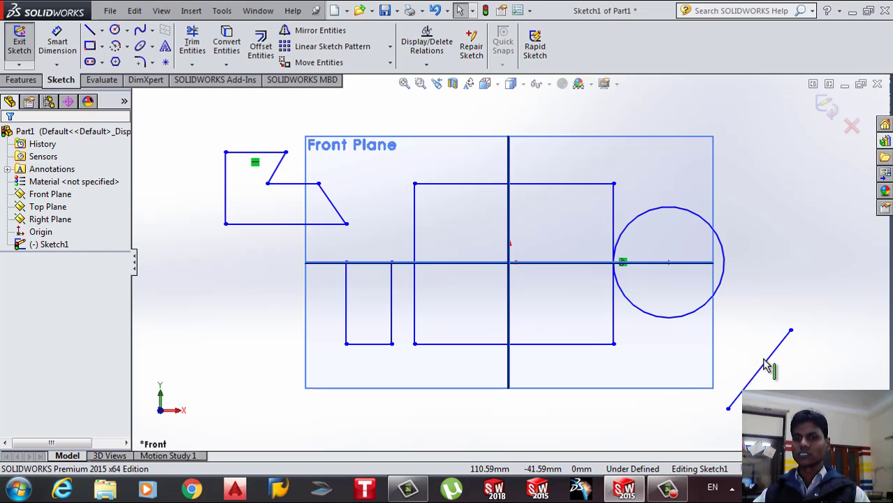
Step: Select the diagonal line, its upper endpoint and the rectangle's bottom edge, then clear the selection
click(766, 358)
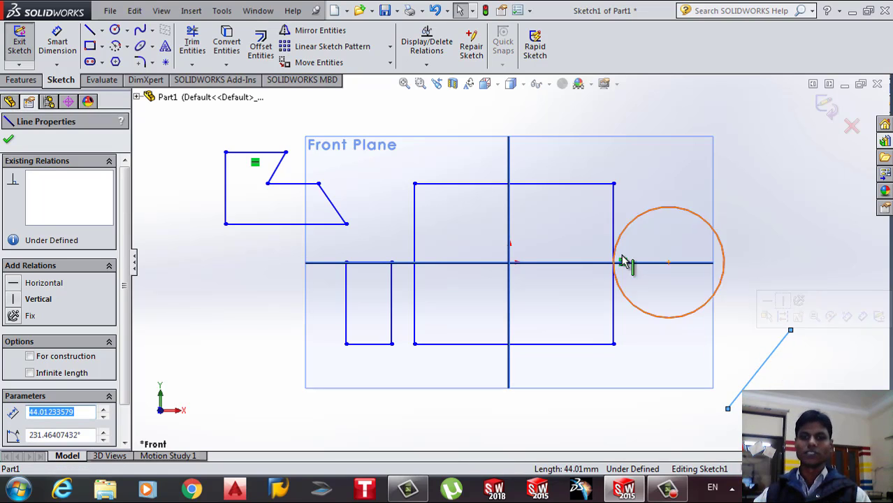
ctrl+click(793, 332)
ctrl+click(557, 345)
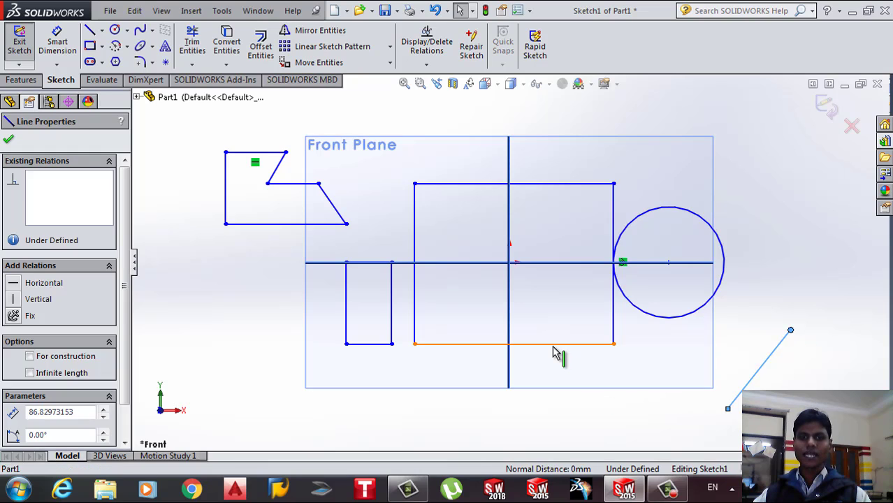
click(295, 380)
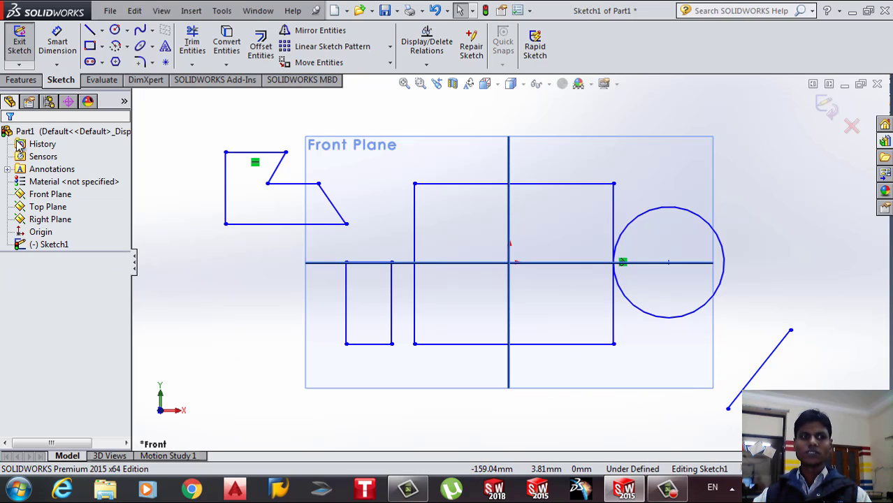
Step: Add Midpoint and Coincident relations between the diagonal line's upper endpoint and the rectangle's bottom edge
click(426, 64)
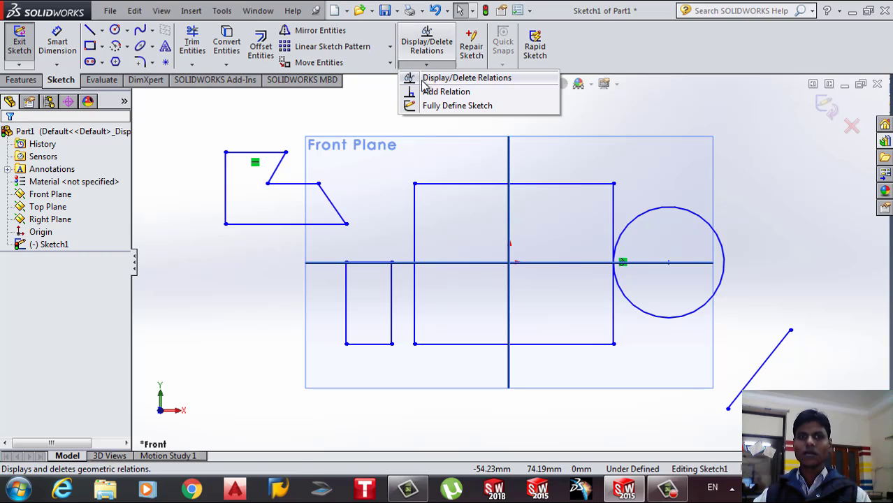
click(437, 94)
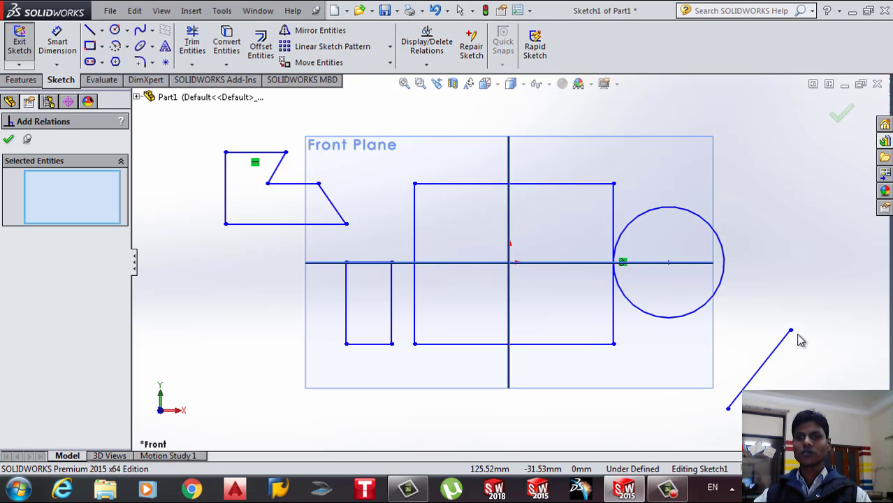
click(791, 332)
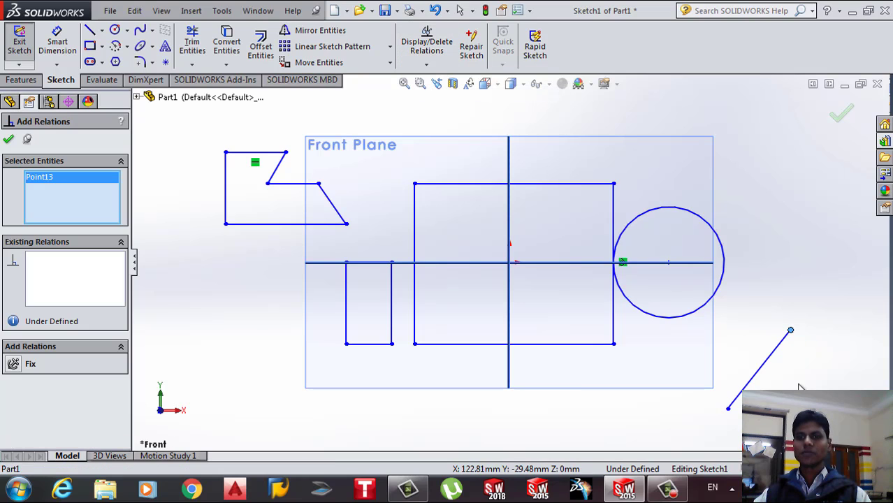
click(569, 344)
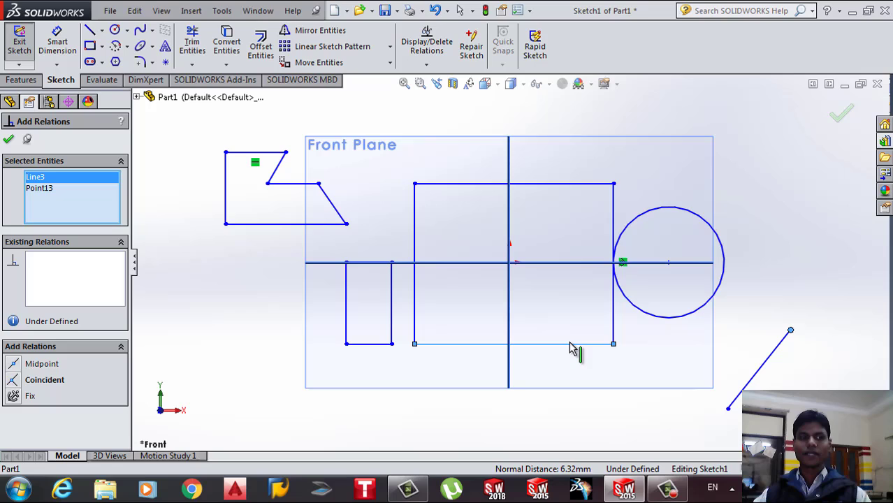
click(14, 364)
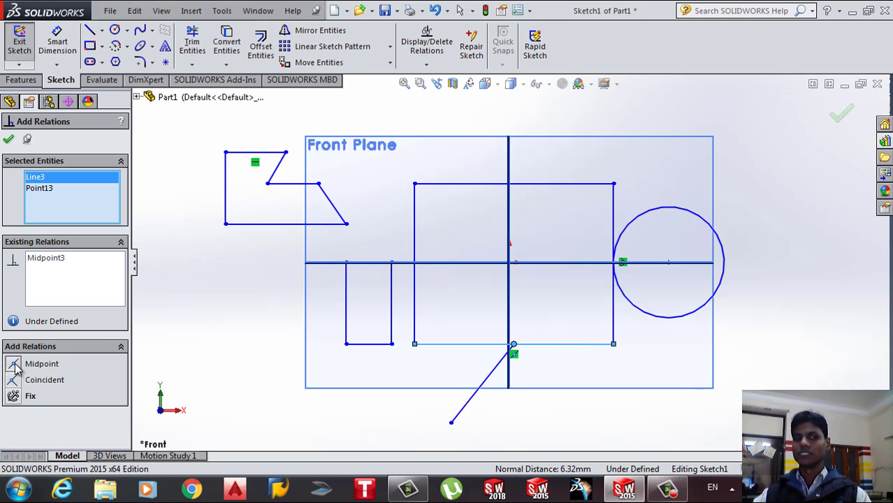
click(14, 380)
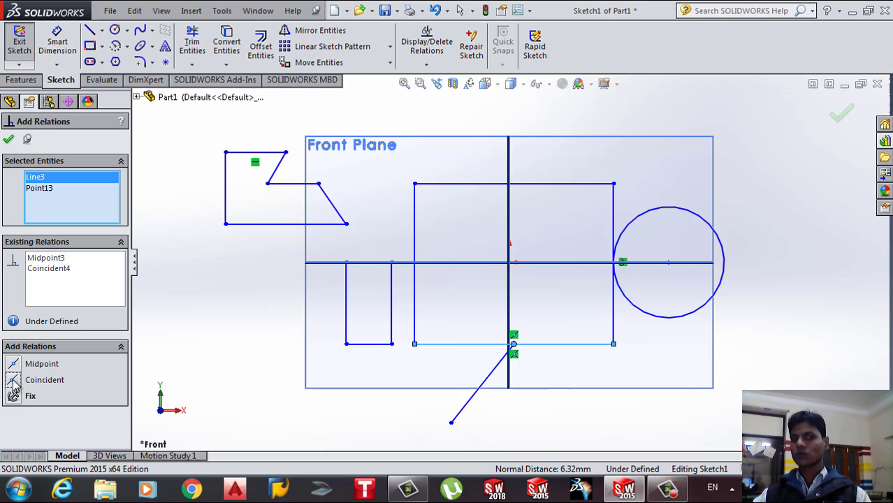
click(9, 141)
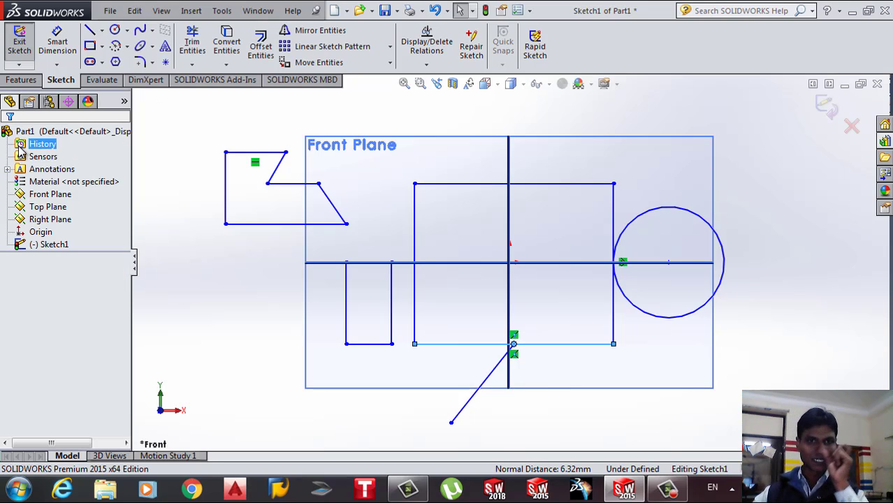
Step: Box-select all existing geometry in the Front Plane sketch and delete it
click(424, 66)
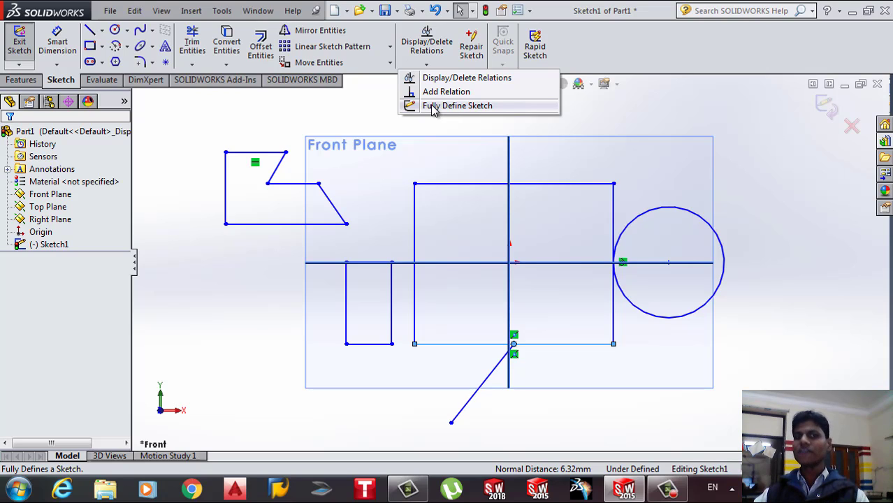
click(391, 142)
click(395, 145)
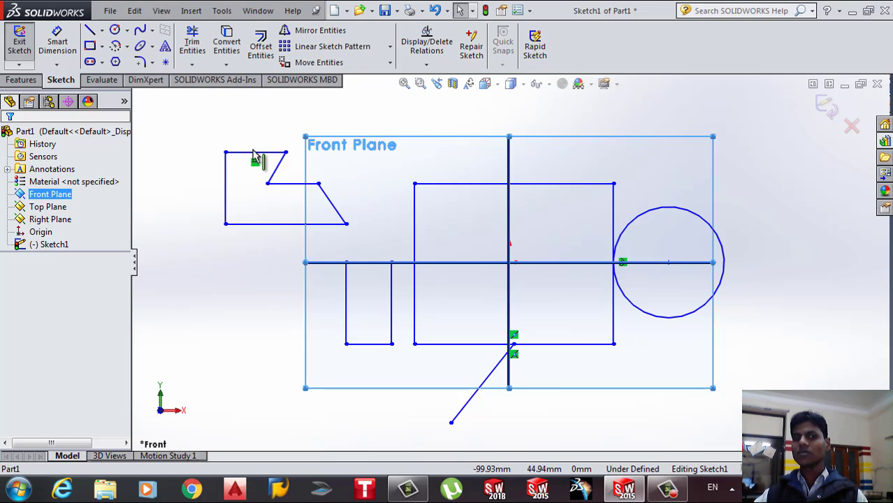
mouse_move(182, 119)
mouse_down()
mouse_move(569, 255)
mouse_move(847, 447)
mouse_up()
key(Delete)
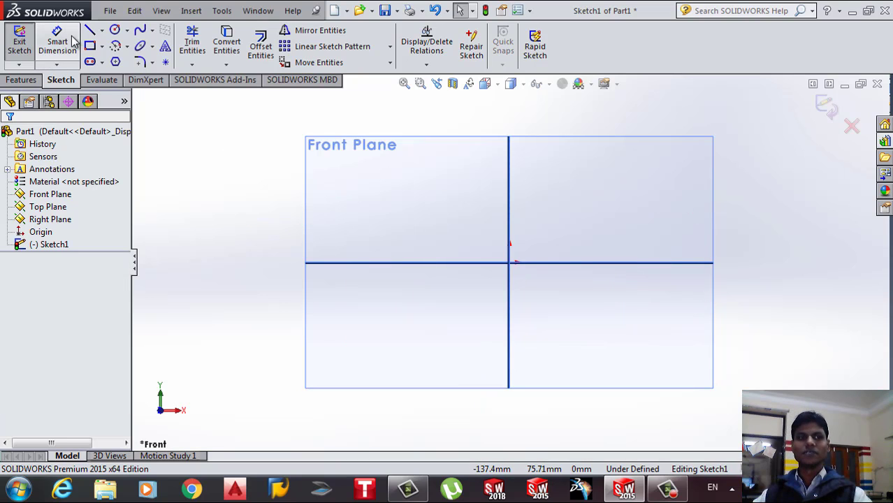
Step: Draw the profile's top edge, short vertical step, sloping edge and right vertical edge as lines
click(92, 34)
click(437, 184)
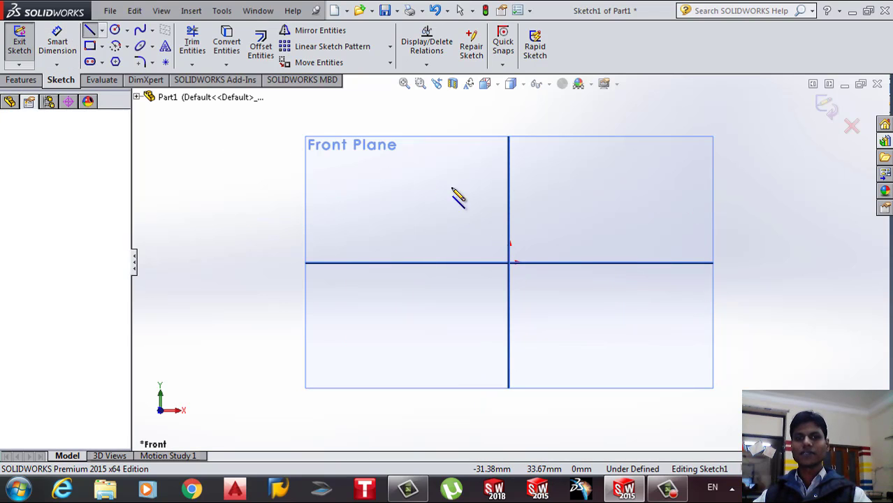
click(543, 185)
click(543, 228)
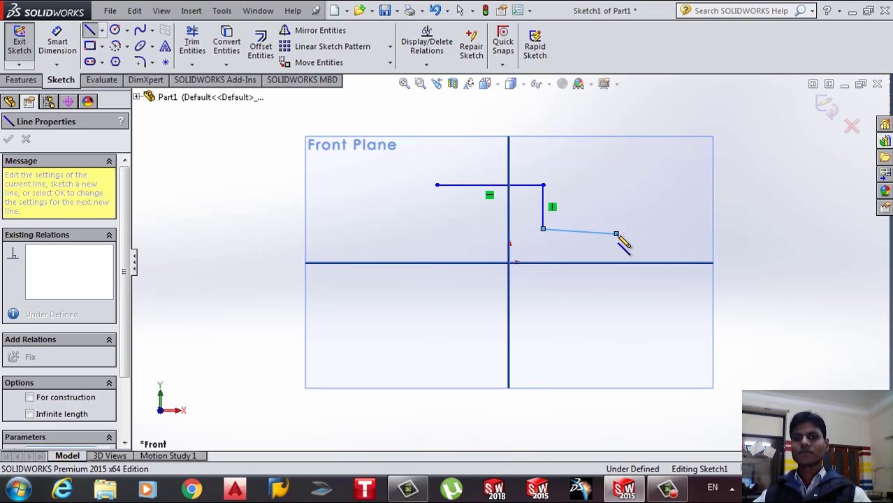
click(616, 233)
double_click(615, 304)
Step: Add the lower stepped edges and slanted left edge, closing the outline at its starting corner
click(615, 304)
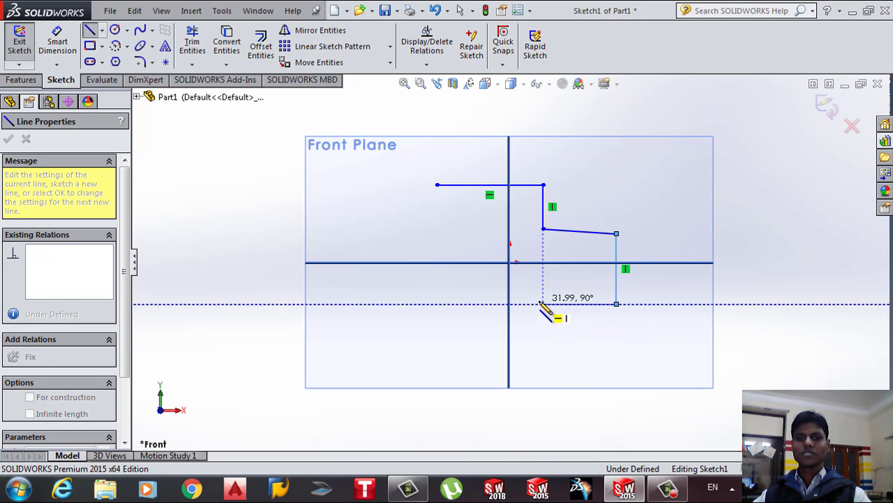
click(543, 304)
click(543, 347)
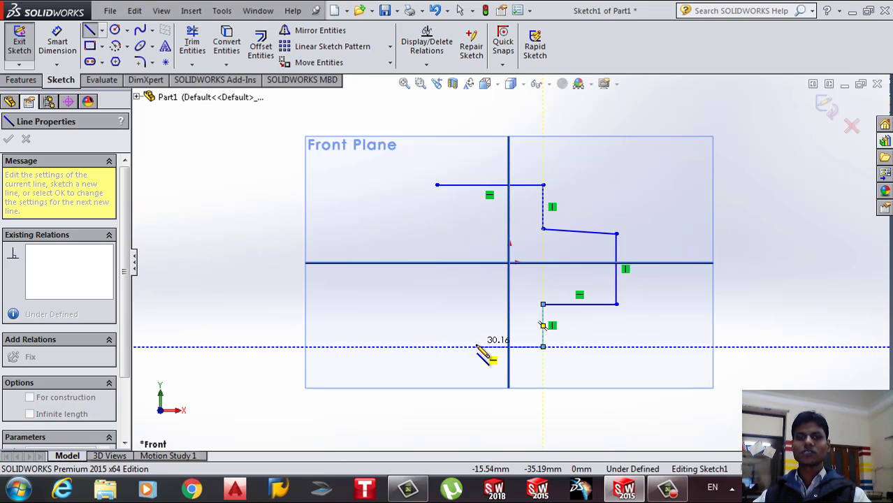
click(474, 346)
click(436, 186)
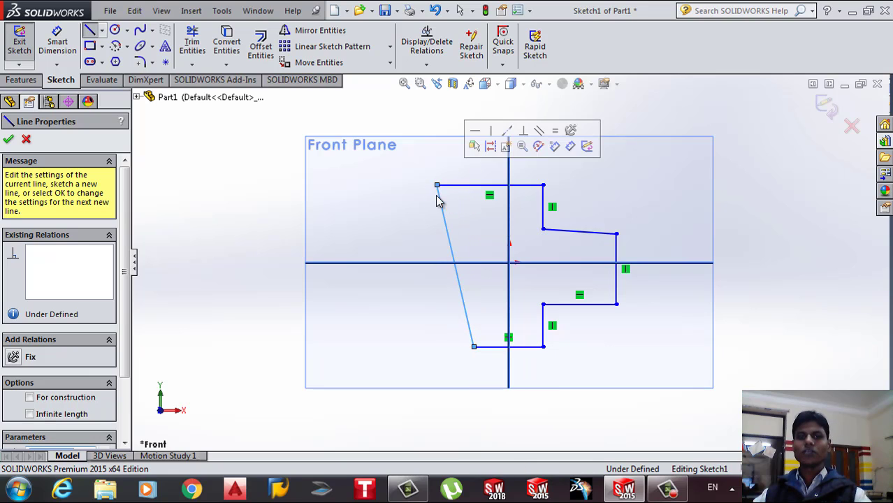
key(Escape)
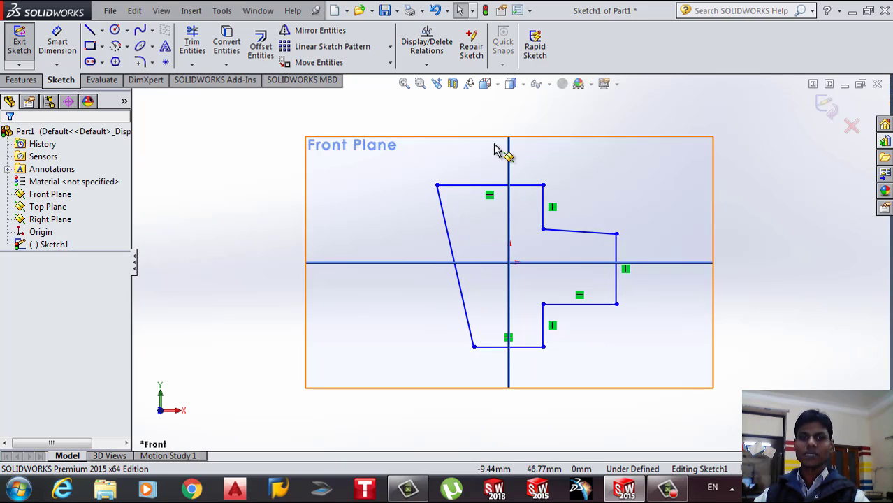
click(427, 65)
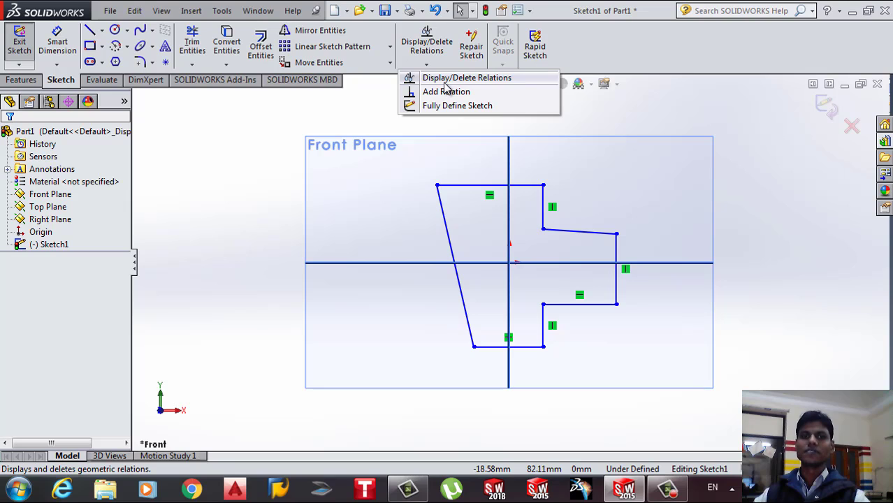
Step: Delete all relations from the eight-line profile using Display/Delete Relations
click(445, 79)
click(97, 379)
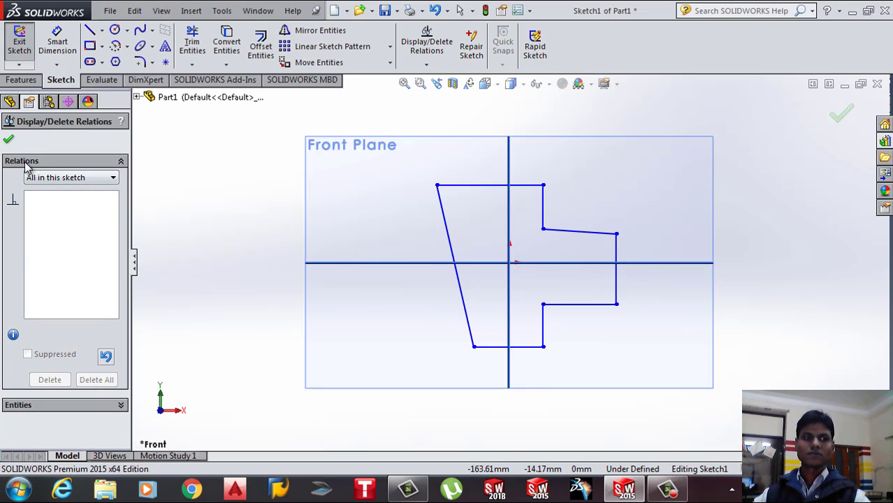
click(8, 139)
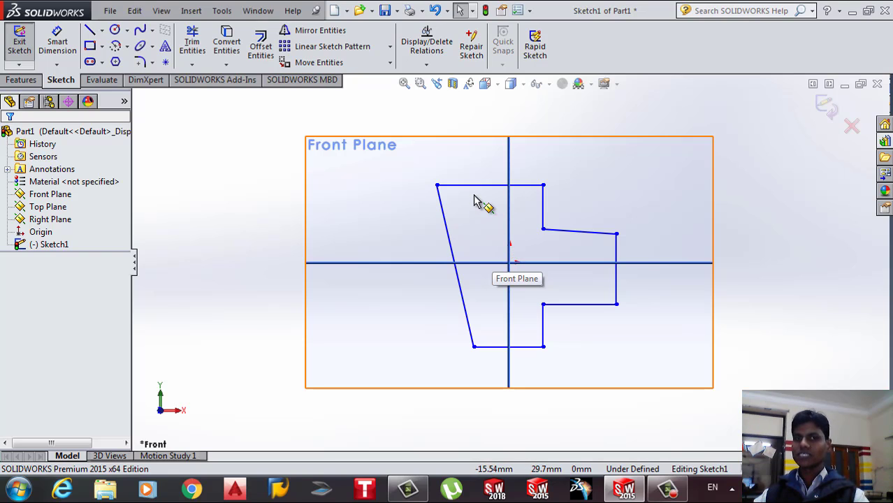
click(425, 67)
Step: Apply Fully Define Sketch to the selected profile lines, adding relations and baseline dimensions like 46.61 and 31.69
click(457, 106)
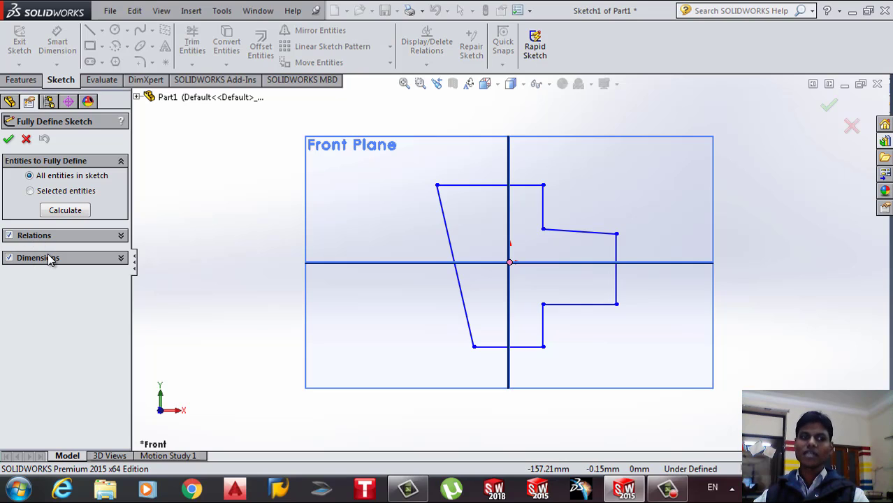
click(10, 237)
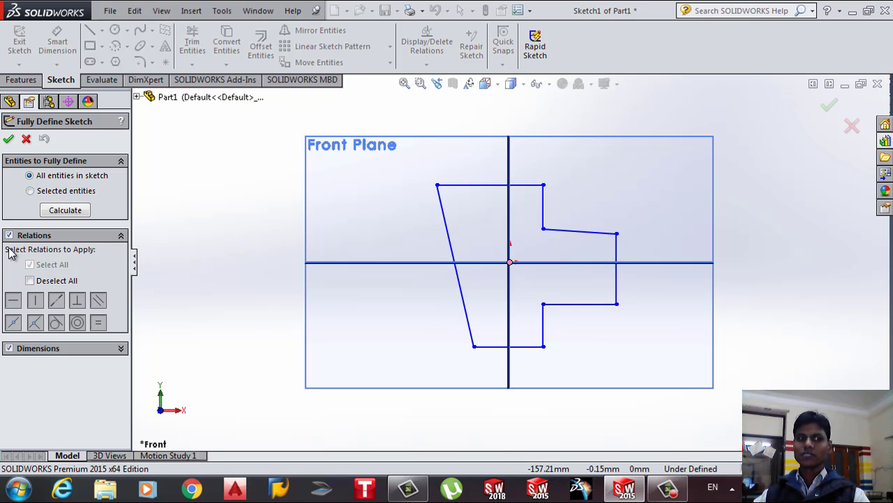
click(8, 348)
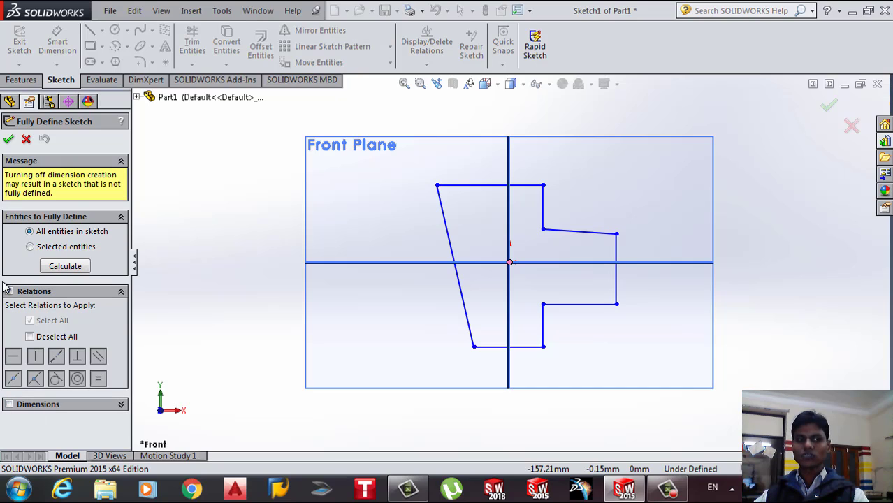
click(8, 406)
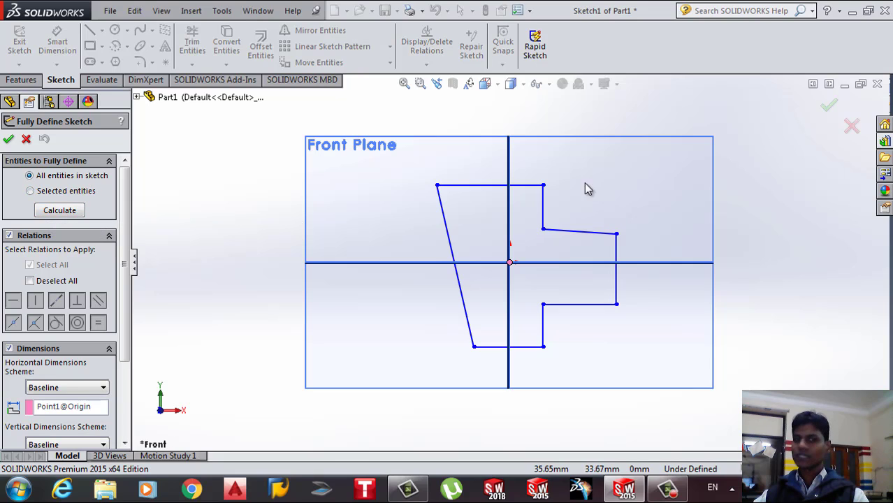
click(30, 192)
drag(415, 158, 655, 362)
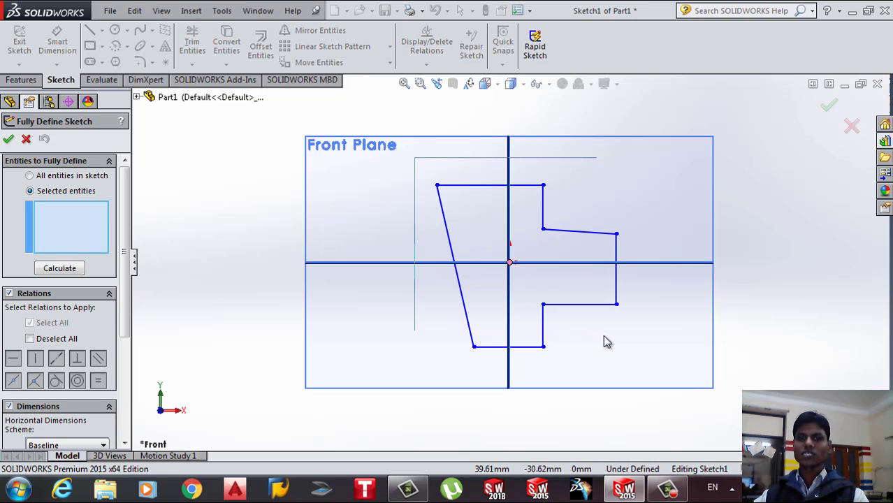
click(63, 267)
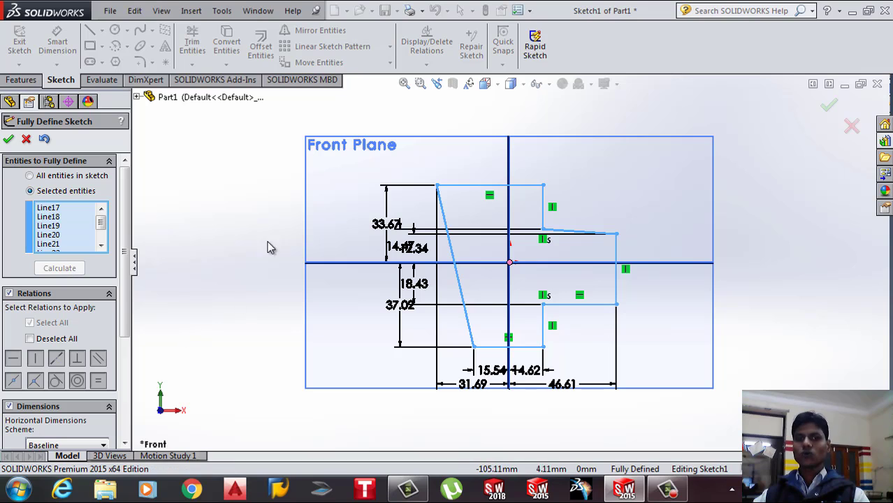
click(8, 140)
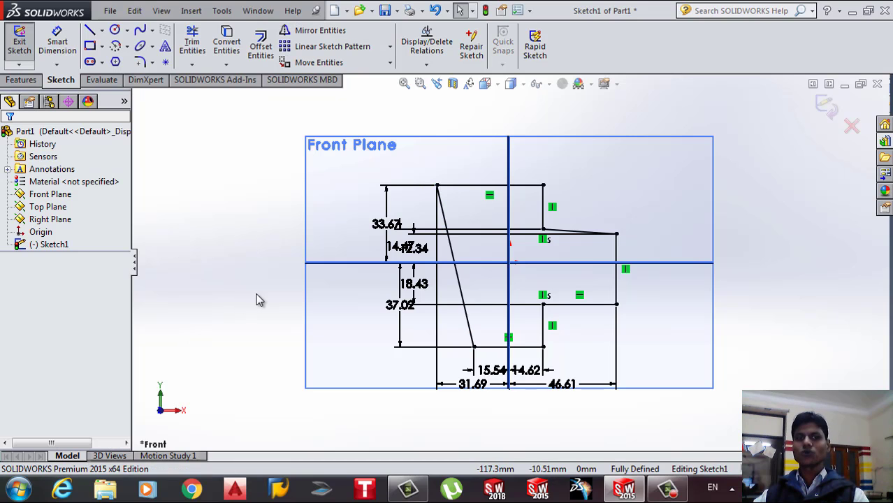
scroll(487, 316, down, 3)
scroll(486, 312, up, 3)
scroll(499, 336, down, 2)
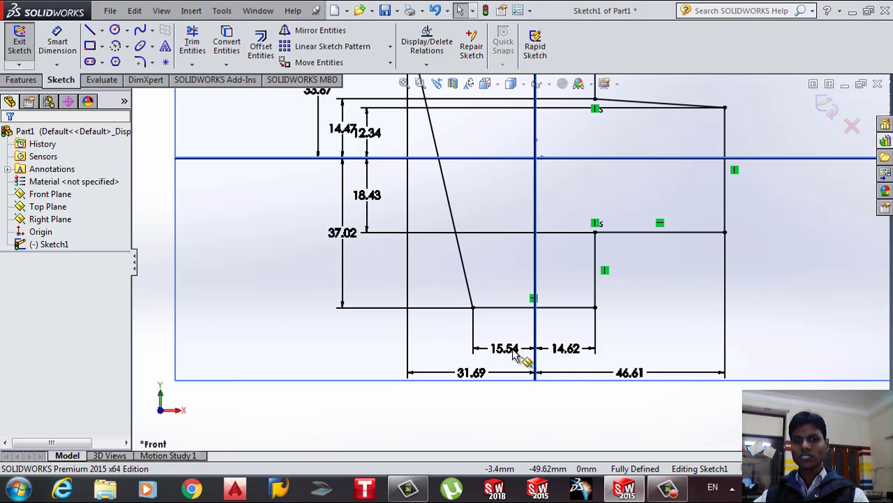
scroll(442, 385, up, 2)
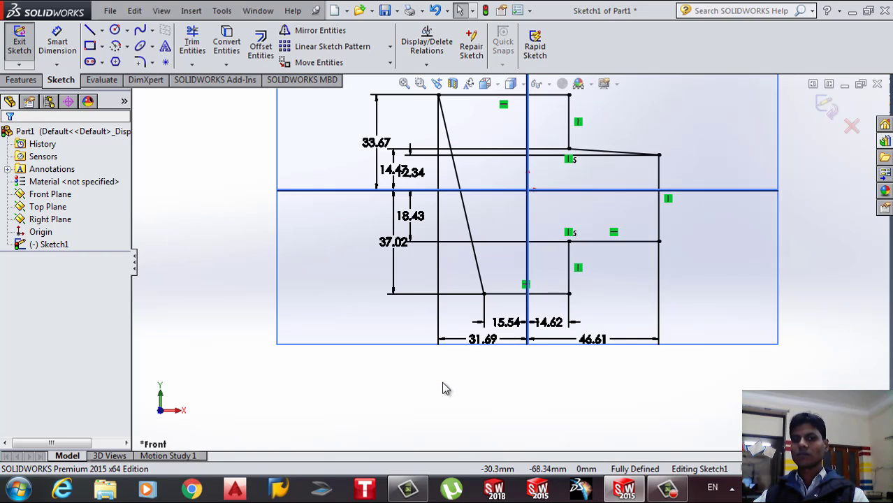
scroll(458, 239, up, 1)
scroll(518, 228, up, 1)
scroll(517, 226, down, 3)
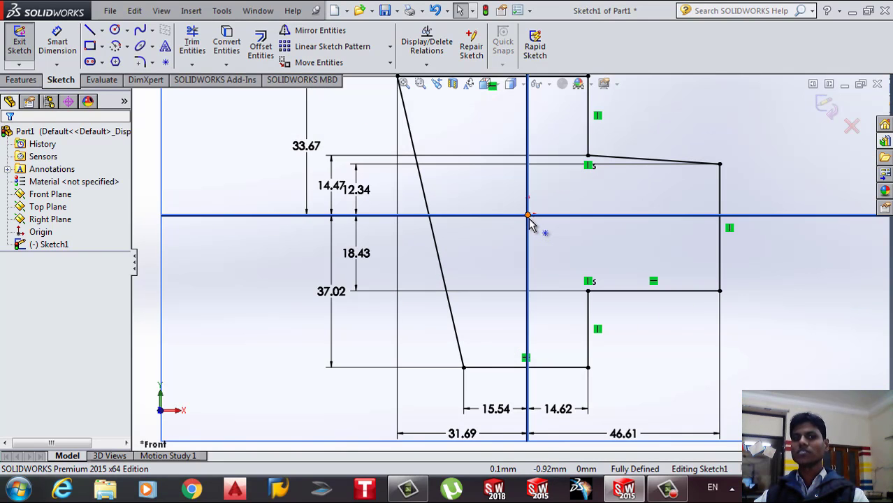
scroll(529, 223, up, 3)
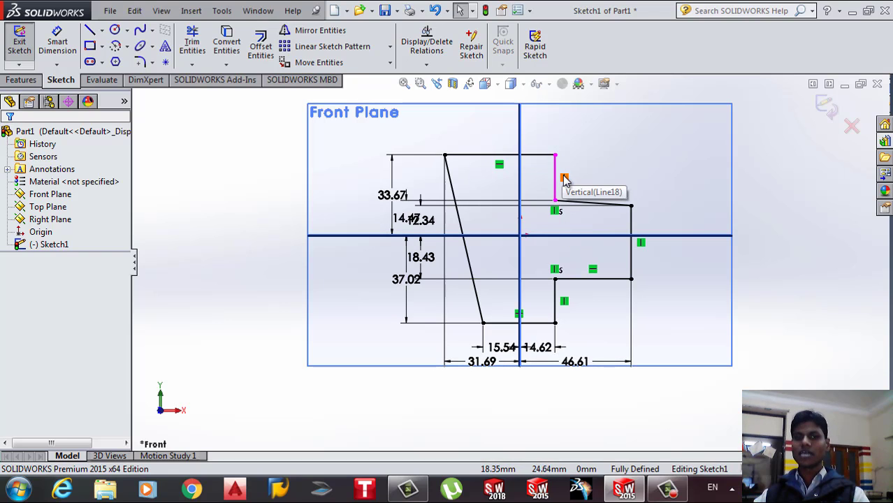
scroll(422, 235, down, 2)
scroll(422, 235, up, 1)
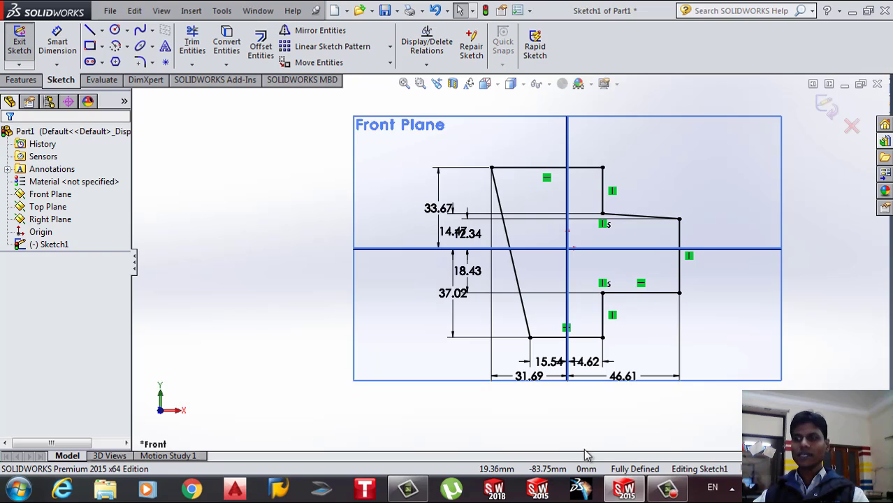
click(501, 201)
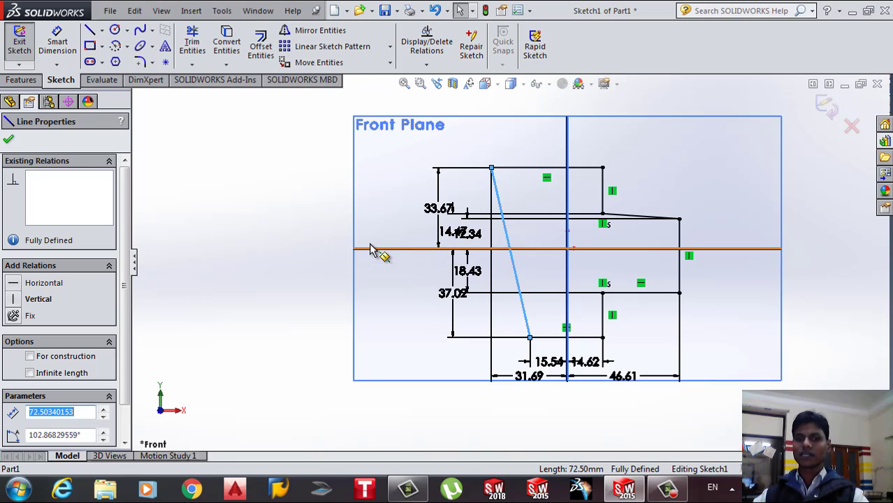
key(Escape)
scroll(465, 249, down, 3)
scroll(501, 253, down, 2)
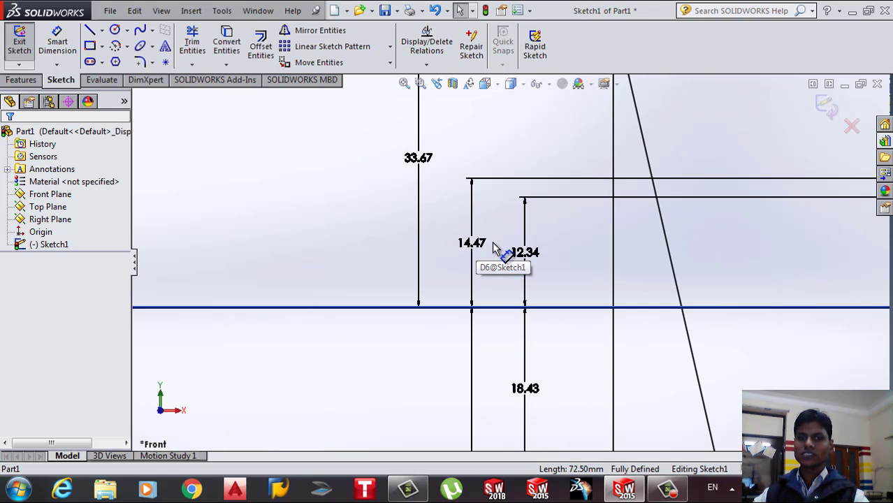
scroll(538, 269, up, 1)
scroll(589, 270, up, 2)
scroll(589, 270, up, 3)
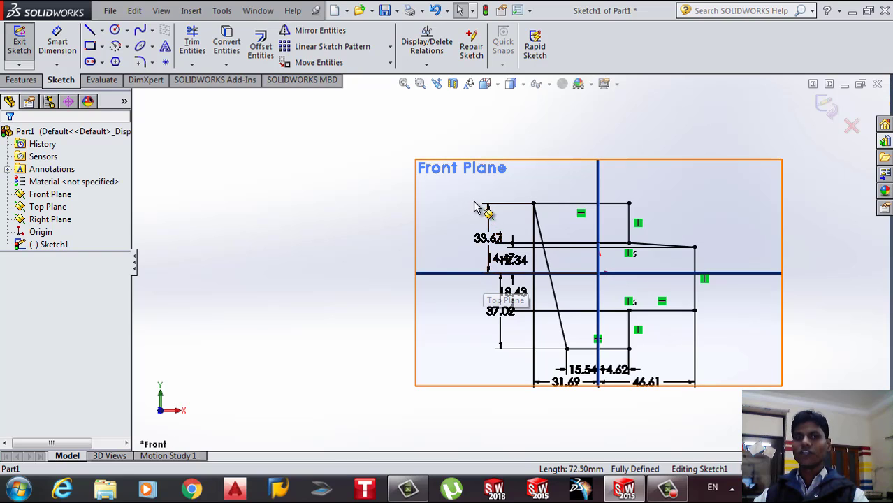
click(427, 64)
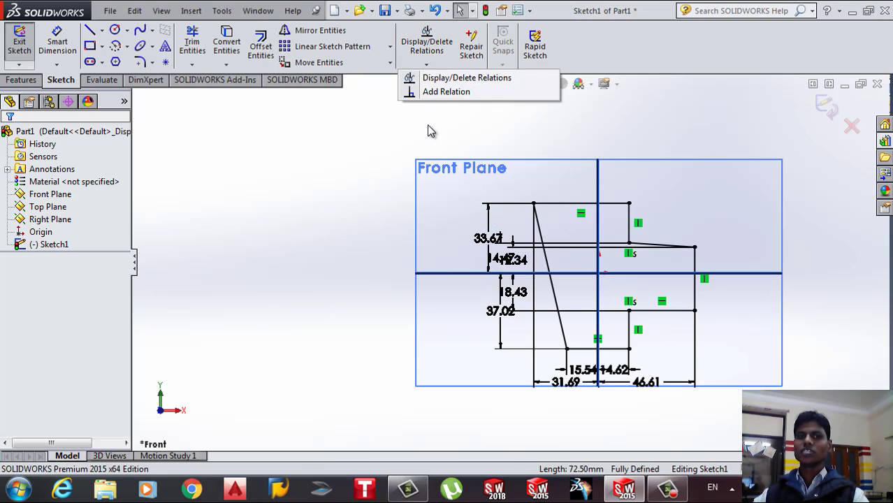